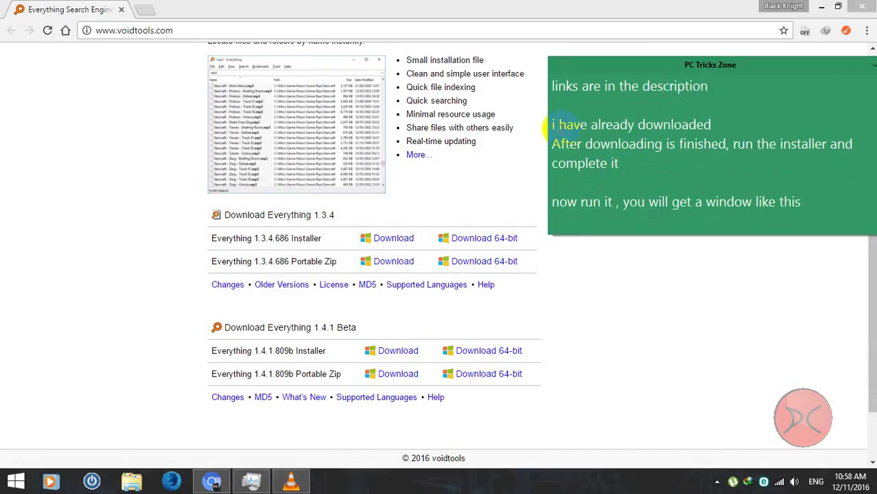
Highlight the download and installation notes, minimize the browser, and launch the Everything installer from the desktop.
{"action": "left_click_drag", "start_coordinate": [552, 124], "coordinate": [711, 124]}
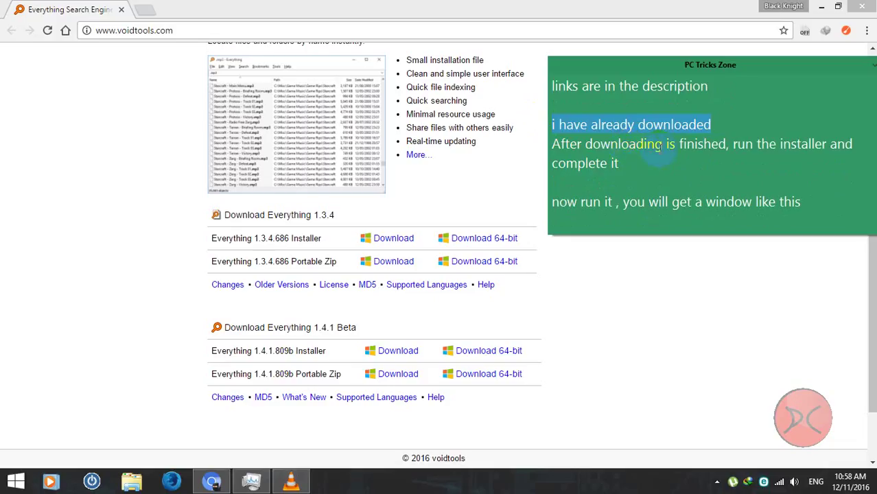
{"action": "left_click_drag", "start_coordinate": [638, 171], "coordinate": [538, 131]}
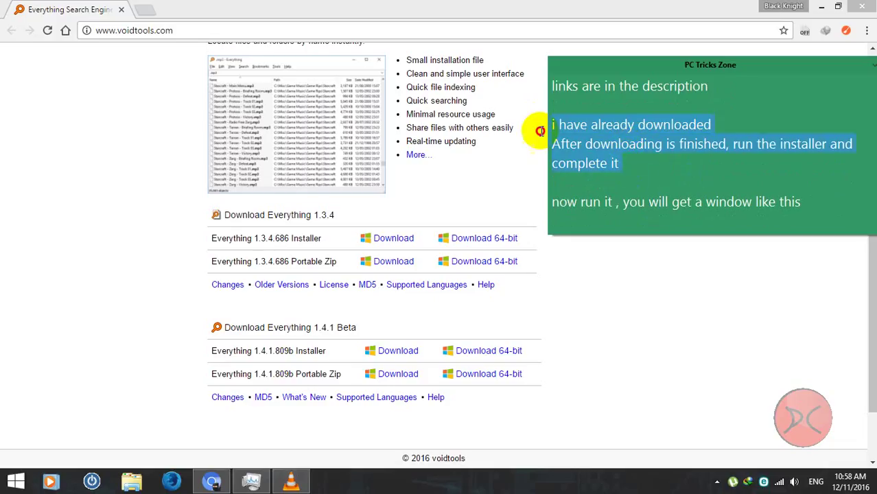
{"action": "left_click", "coordinate": [818, 8]}
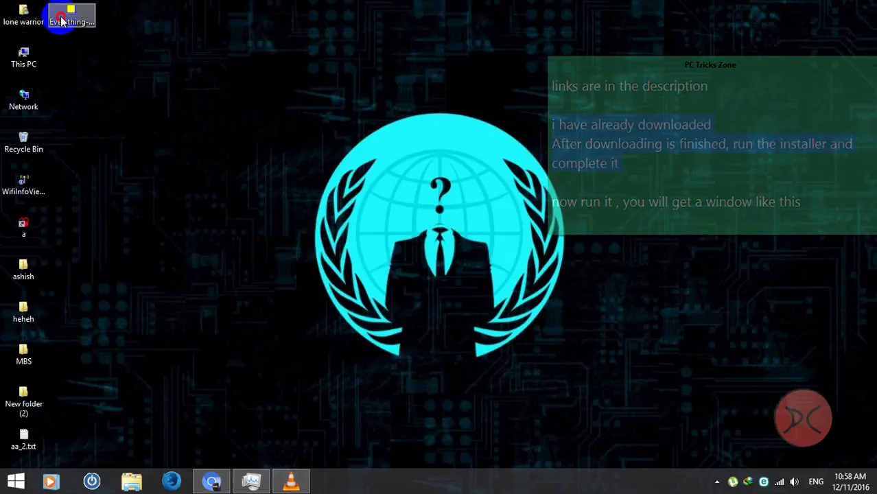
{"action": "left_click", "coordinate": [69, 15]}
{"action": "left_click_drag", "start_coordinate": [362, 115], "coordinate": [263, 91]}
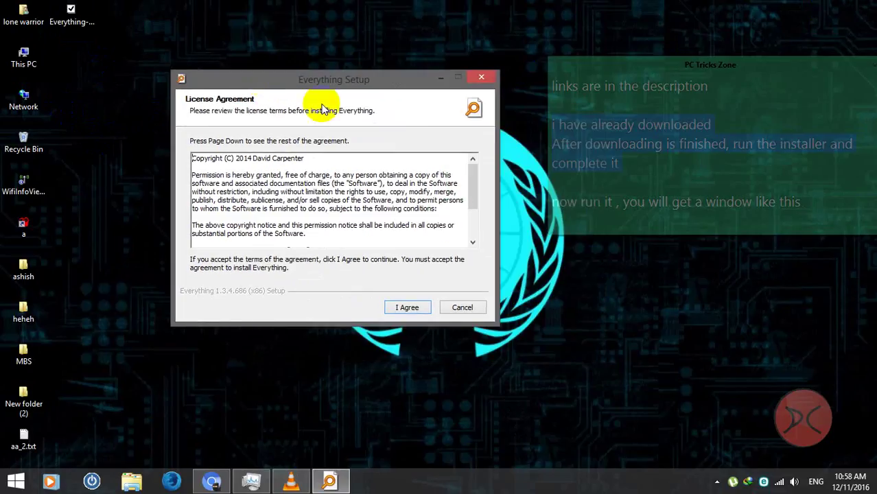
Accept the license, keep the default destination folder, and choose Install Everything service for NTFS indexing.
{"action": "left_click", "coordinate": [405, 307]}
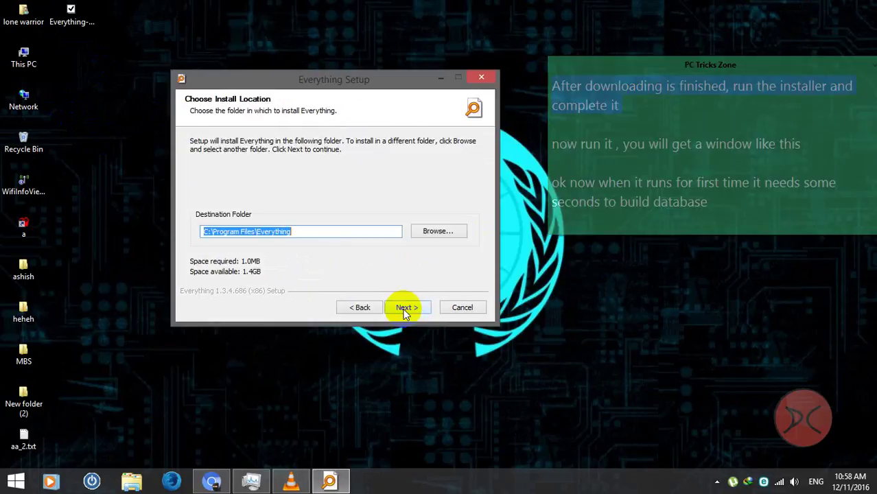
{"action": "left_click", "coordinate": [399, 306]}
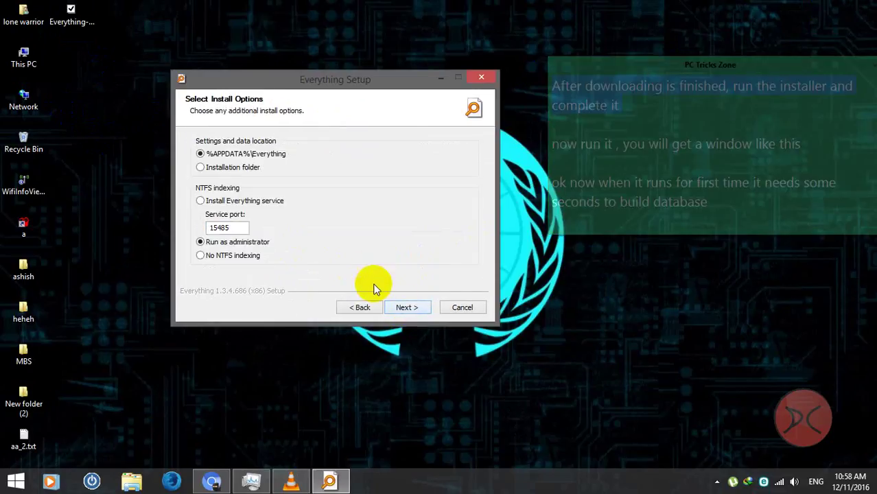
{"action": "left_click", "coordinate": [208, 200]}
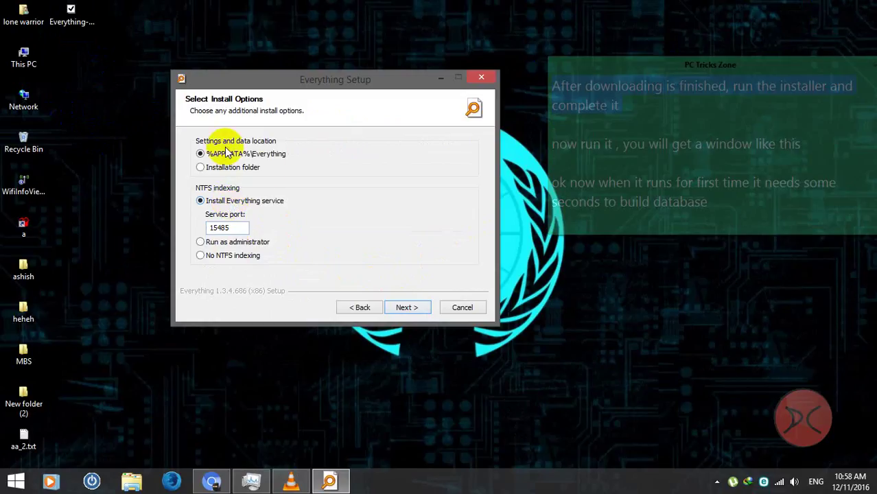
{"action": "left_click", "coordinate": [415, 311]}
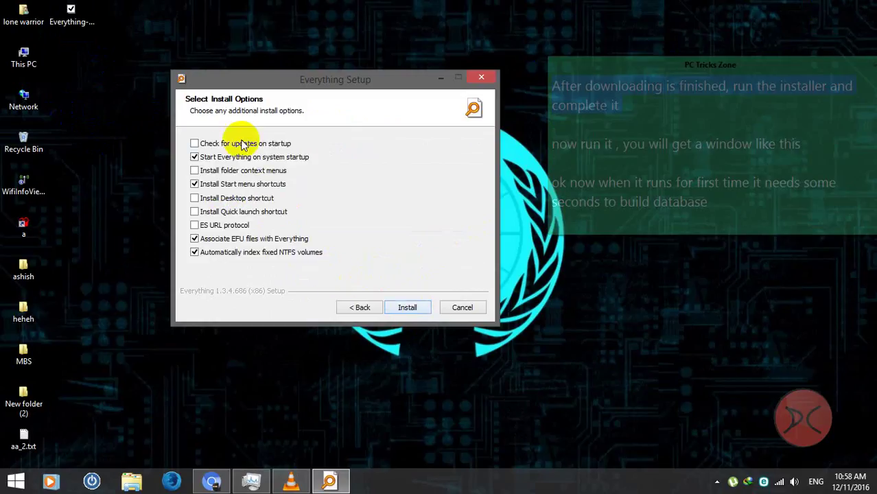
Enable folder context menus and the desktop shortcut in the additional options and start the installation.
{"action": "left_click", "coordinate": [217, 171]}
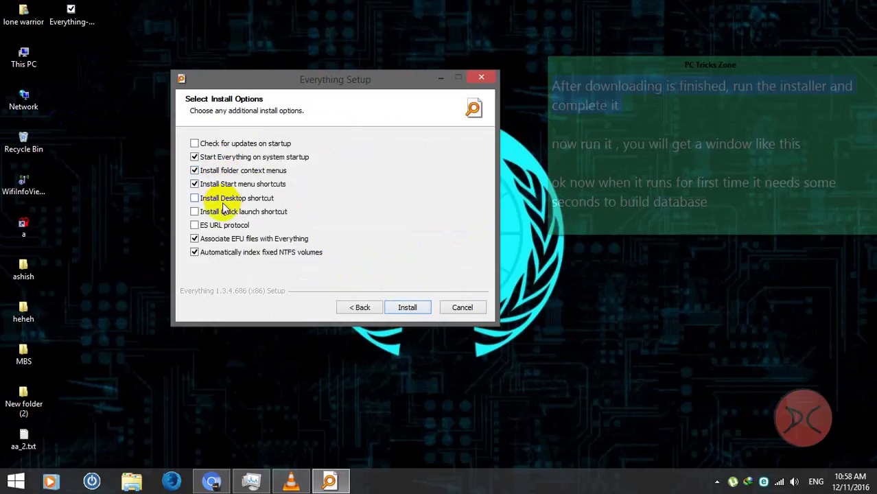
{"action": "left_click", "coordinate": [219, 197]}
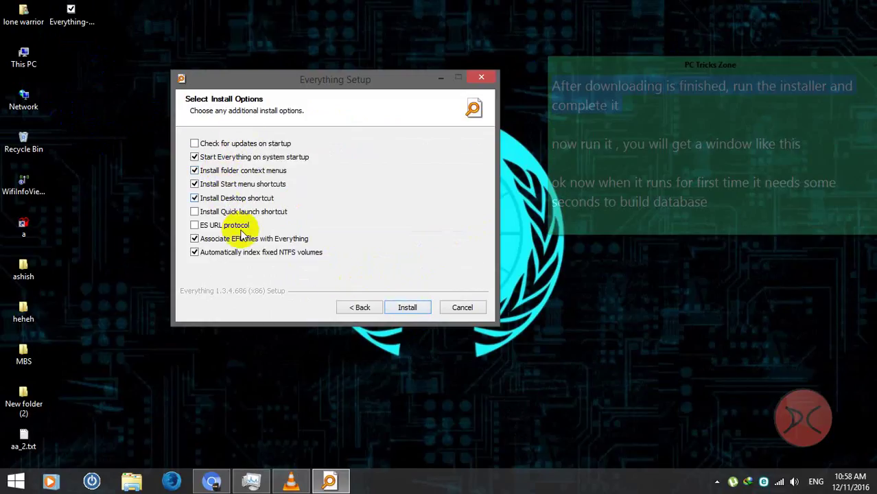
{"action": "left_click", "coordinate": [407, 308]}
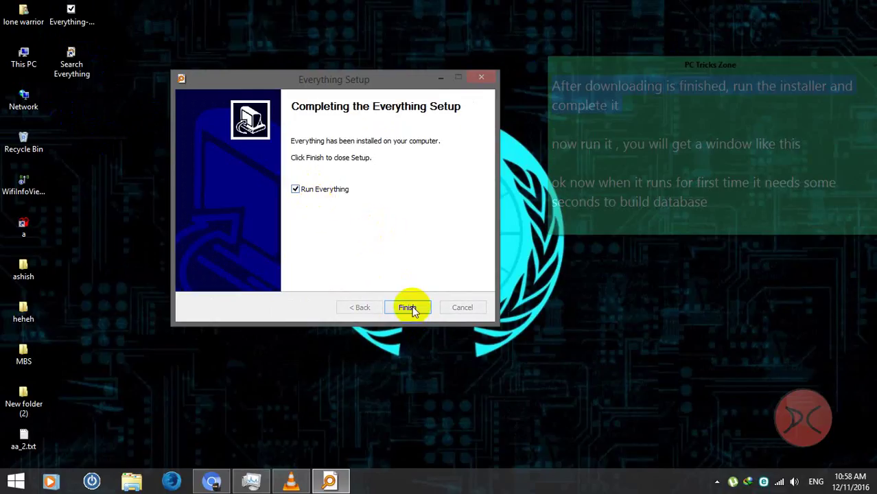
Highlight the note about running the program and finish the setup with Run Everything enabled.
{"action": "left_click", "coordinate": [403, 307]}
{"action": "left_click", "coordinate": [694, 154]}
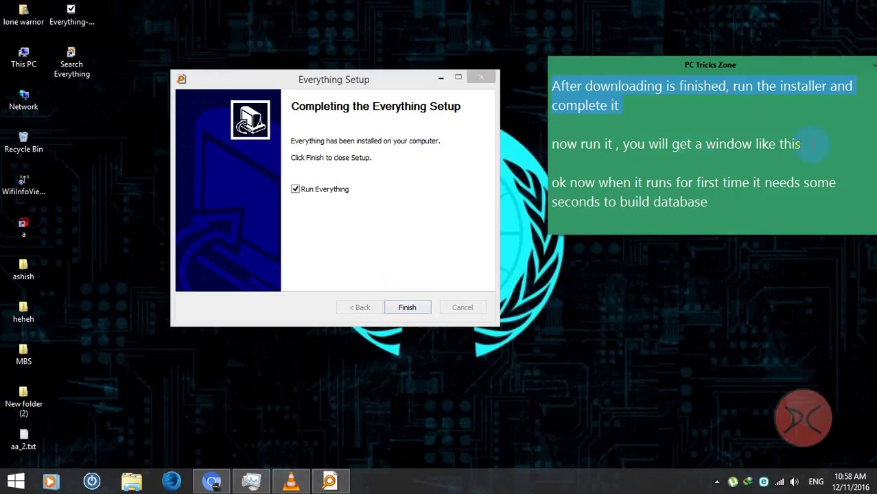
{"action": "triple_click", "coordinate": [655, 144]}
{"action": "left_click", "coordinate": [407, 307]}
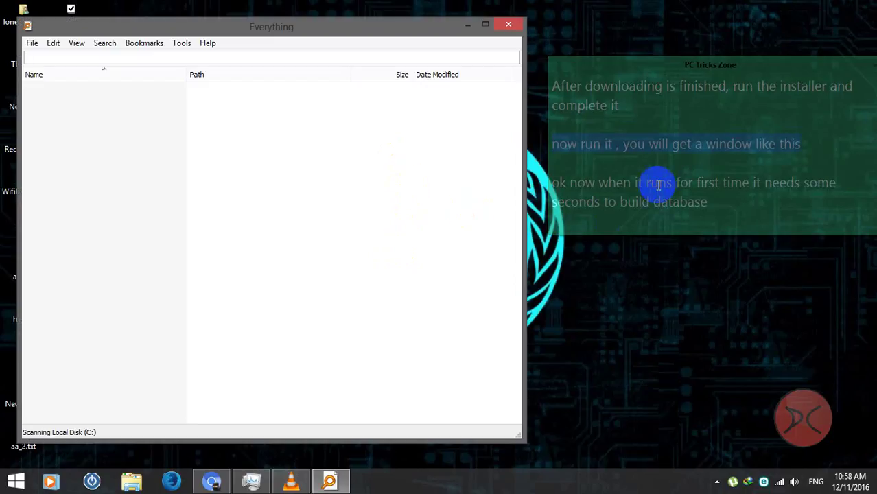
Highlight the note about building the database and reduce the height of the Everything window.
{"action": "left_click", "coordinate": [658, 184]}
{"action": "triple_click", "coordinate": [646, 200]}
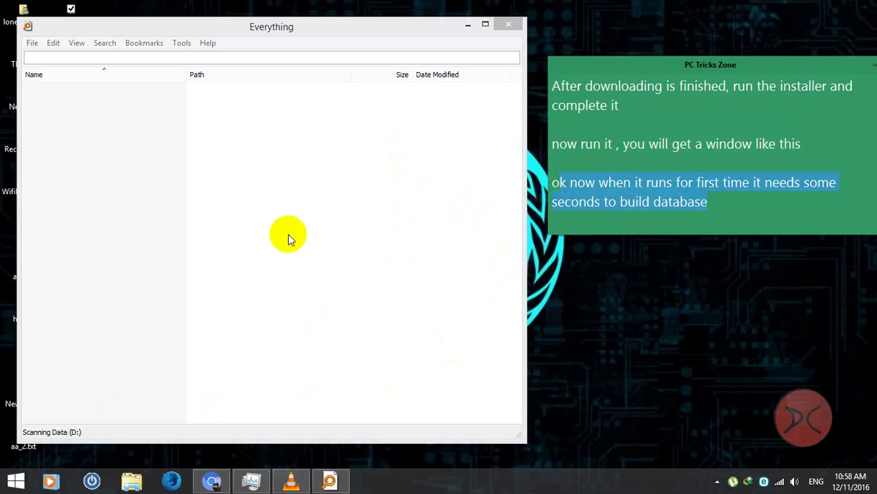
{"action": "left_click", "coordinate": [44, 421]}
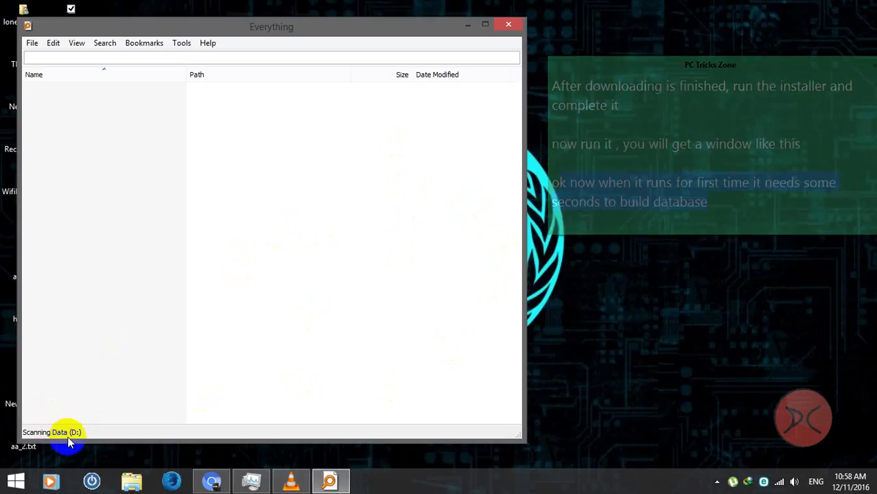
{"action": "left_click_drag", "start_coordinate": [74, 445], "coordinate": [85, 374]}
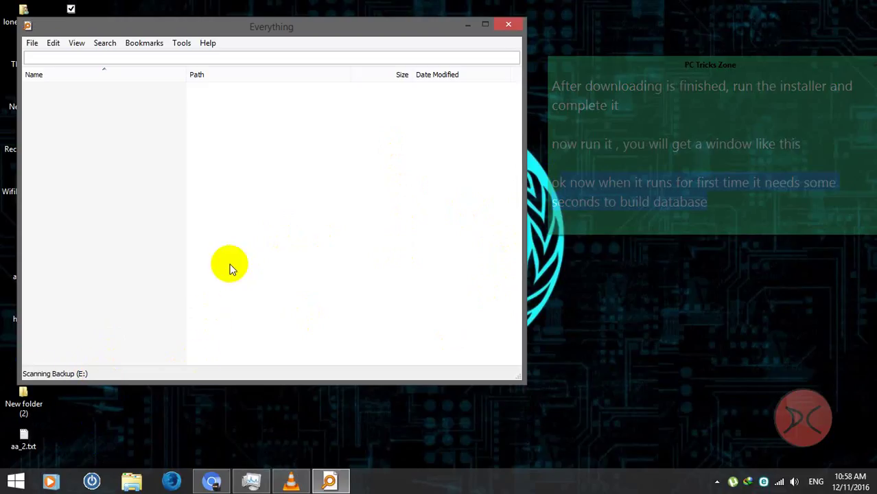
Put "after that you can type and search for files and find it" in the note, separated by blank lines from the database remark.
{"action": "left_click", "coordinate": [627, 205]}
{"action": "type", "text": "after that you can type and search for files and find it"}
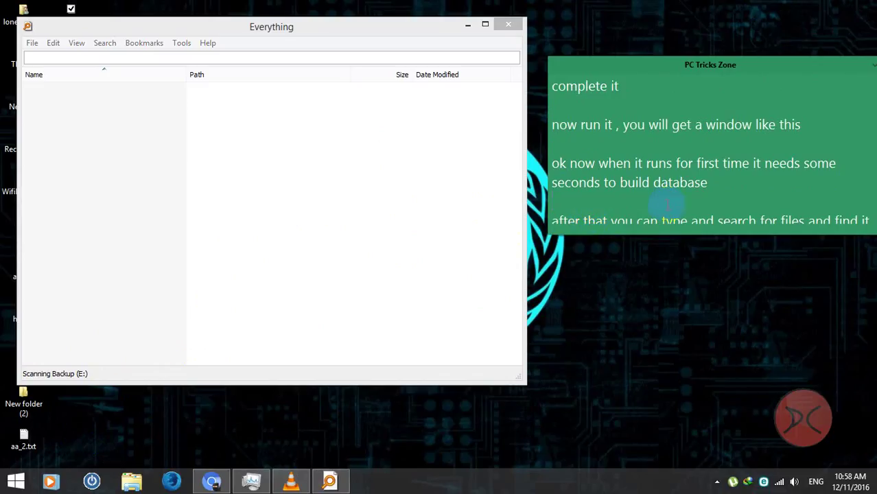
{"action": "key", "text": "Return"}
{"action": "key", "text": "Return"}
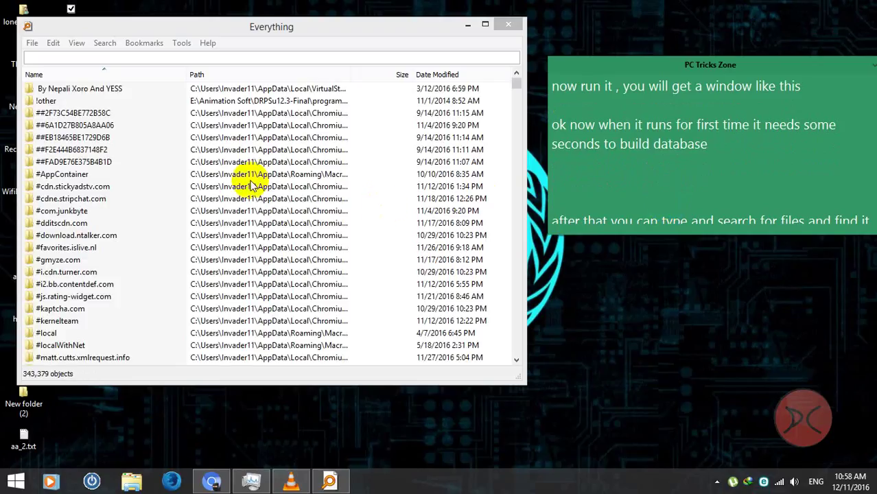
Write "you can see that how fast it indexed all of my files" below the database remark in the note, followed by a blank line.
{"action": "left_click", "coordinate": [570, 165]}
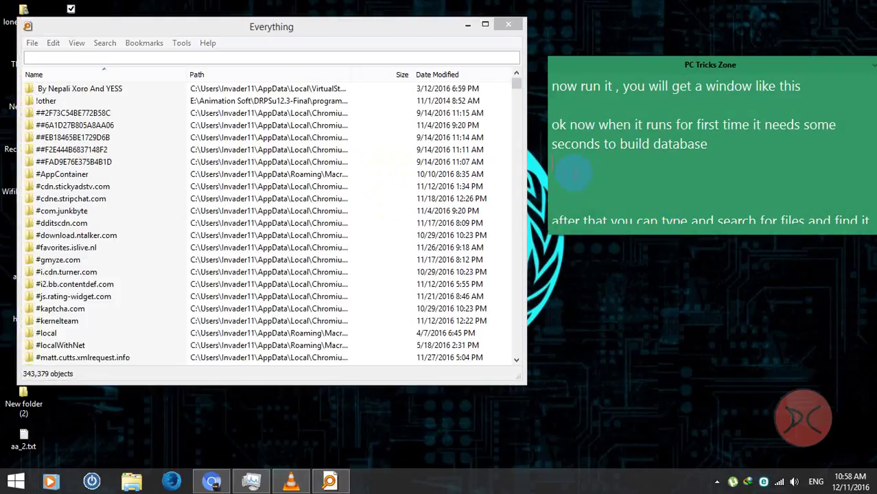
{"action": "type", "text": "you can see t"}
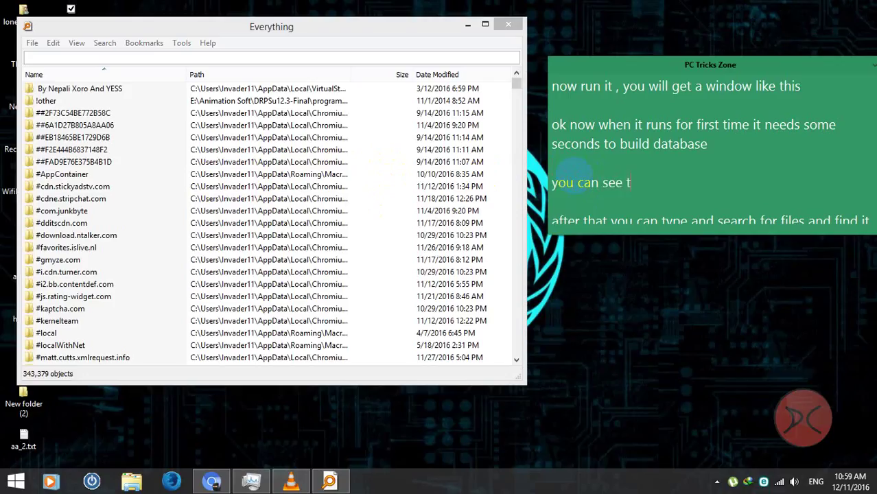
{"action": "type", "text": "hat how fast it"}
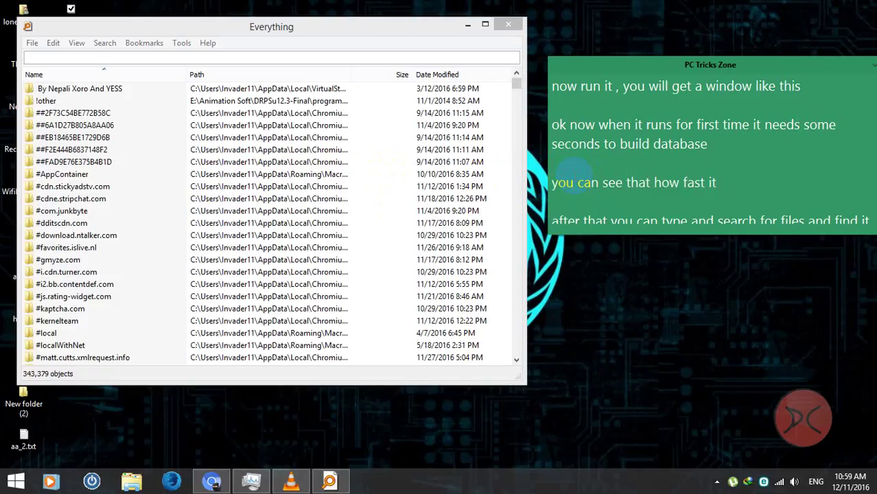
{"action": "type", "text": " indexed all"}
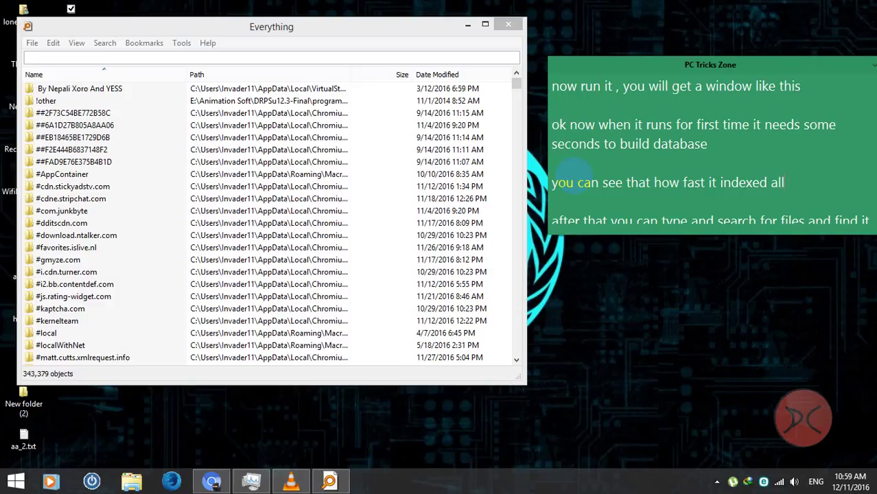
{"action": "type", "text": " of my files"}
{"action": "key", "text": "Return"}
{"action": "key", "text": "Return"}
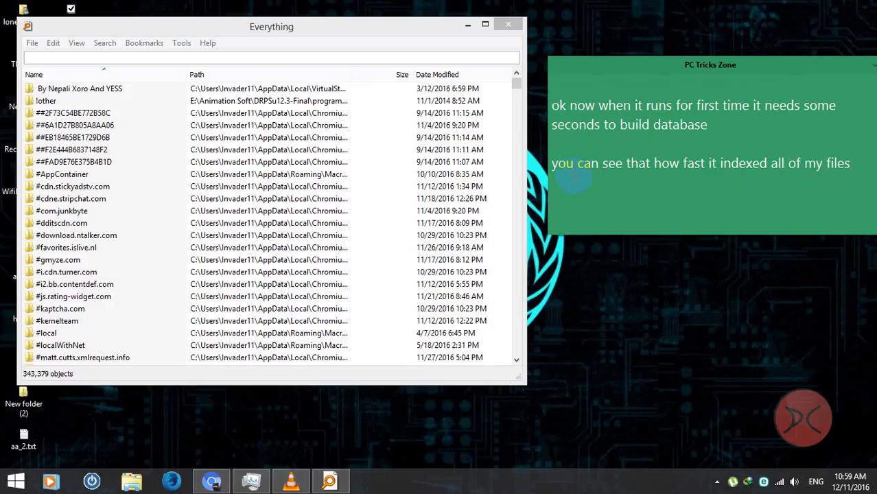
Add the line "i got 500GB of harddisk and all of them are almmost full" to the note, followed by a blank line.
{"action": "type", "text": "i got 500GB"}
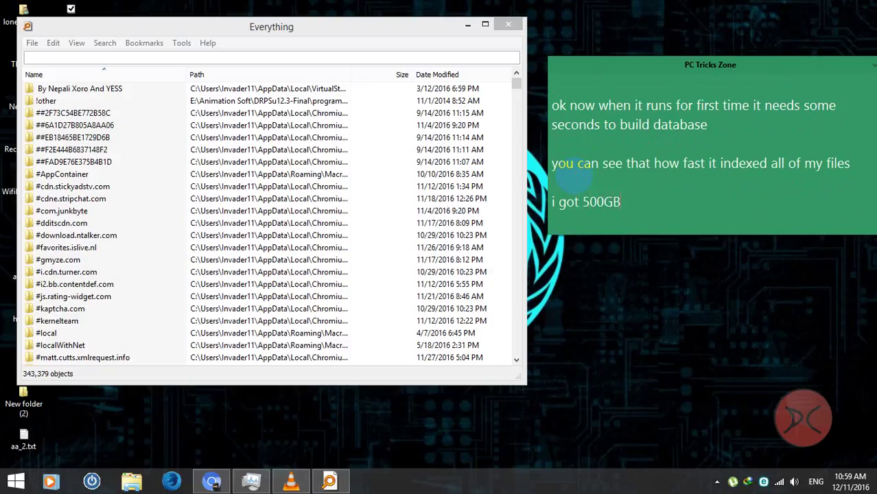
{"action": "type", "text": " of harddisk a"}
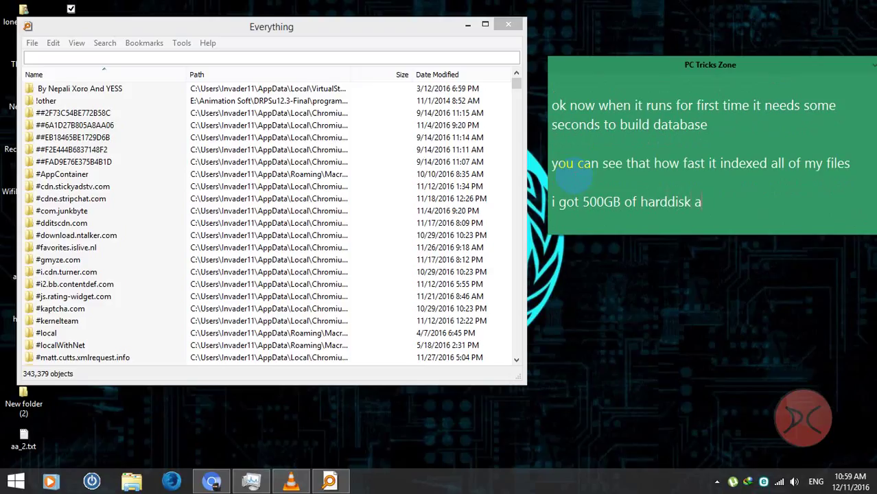
{"action": "type", "text": "nd all of them"}
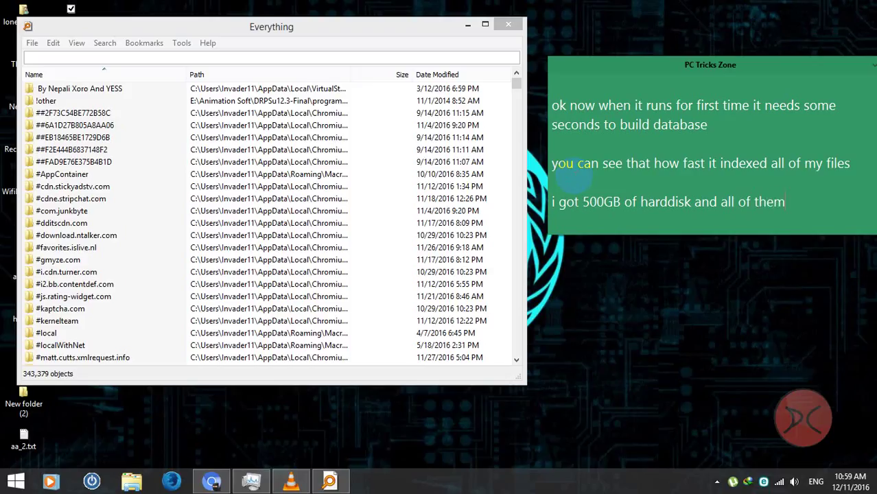
{"action": "type", "text": " are almmost fu"}
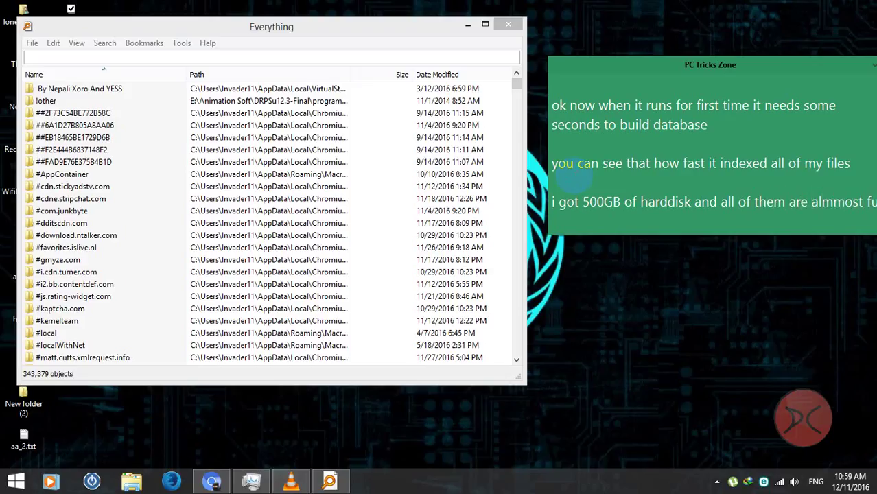
{"action": "type", "text": "ll"}
{"action": "key", "text": "Return"}
{"action": "key", "text": "Return"}
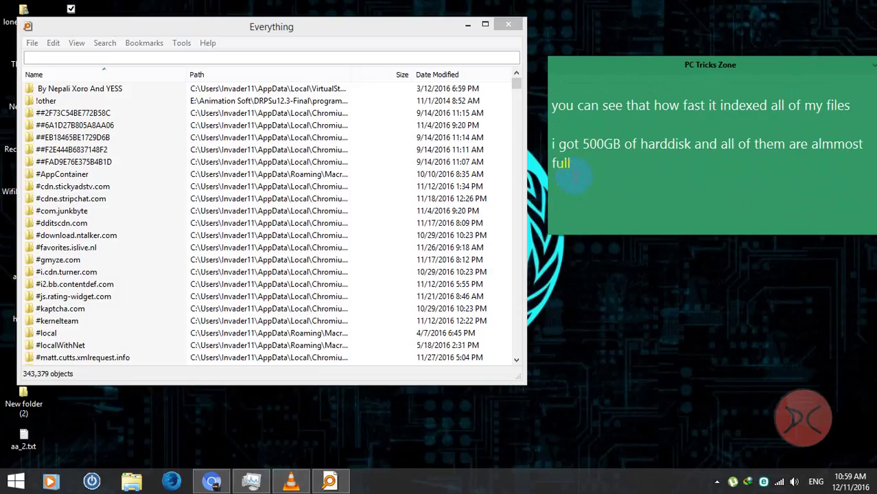
Add the line "now you can imagine how fast it is" to the note.
{"action": "type", "text": "now you can"}
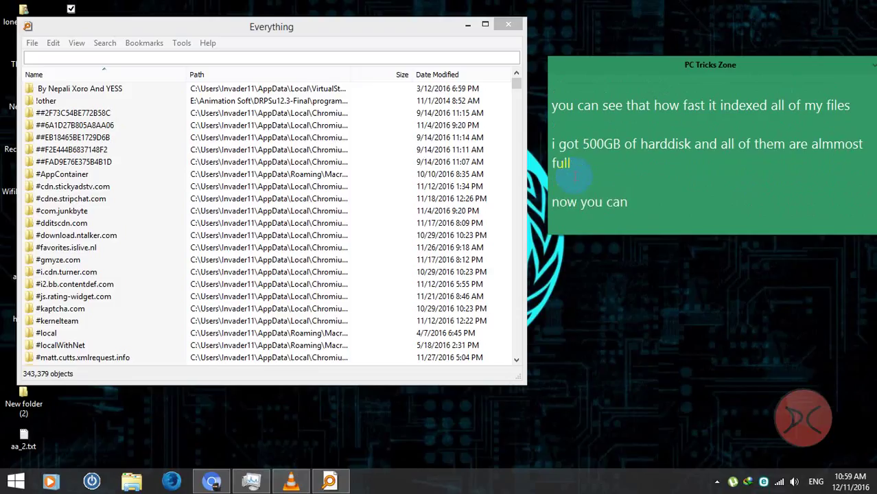
{"action": "type", "text": " imagine how fast it"}
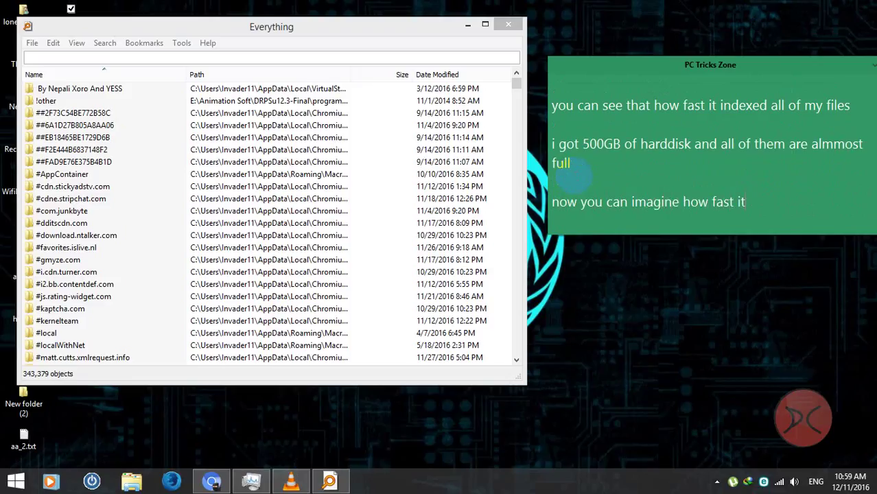
{"action": "type", "text": " is"}
{"action": "scroll", "coordinate": [575, 177], "scroll_direction": "down", "scroll_amount": 1}
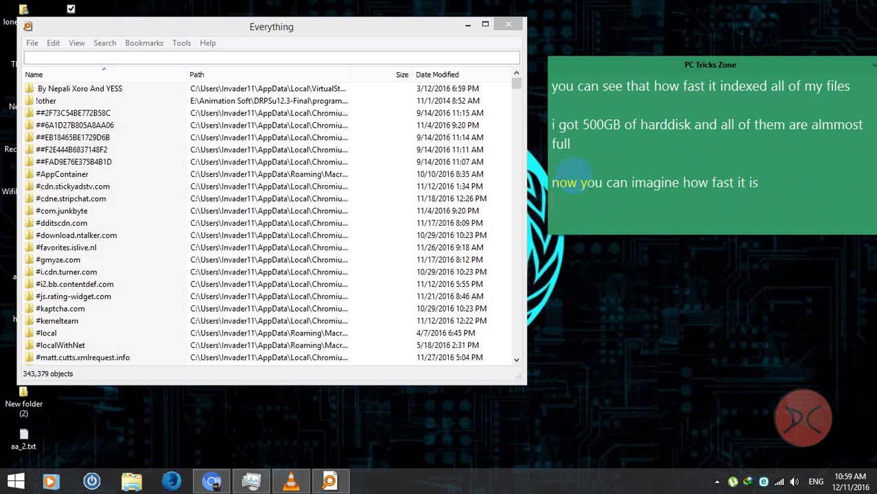
Minimize the Everything window and open This PC to examine the used space of the Data (D:) and Backup (E:) drives.
{"action": "left_click", "coordinate": [469, 26]}
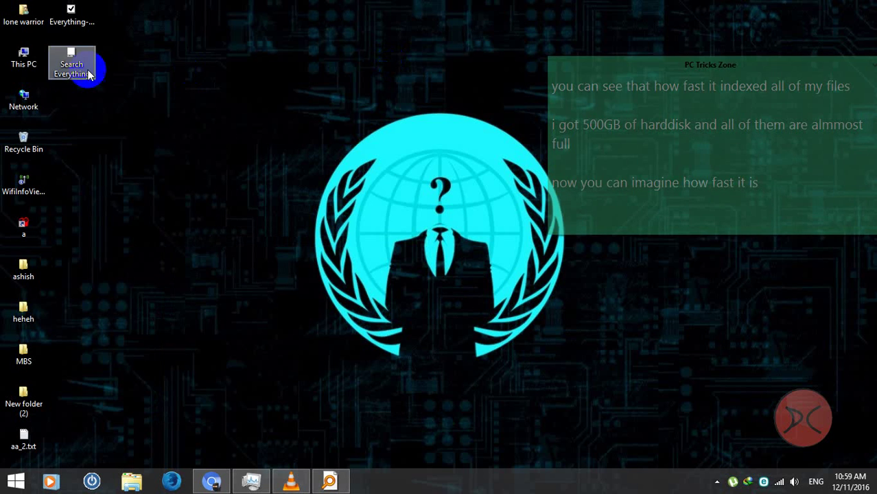
{"action": "double_click", "coordinate": [39, 67]}
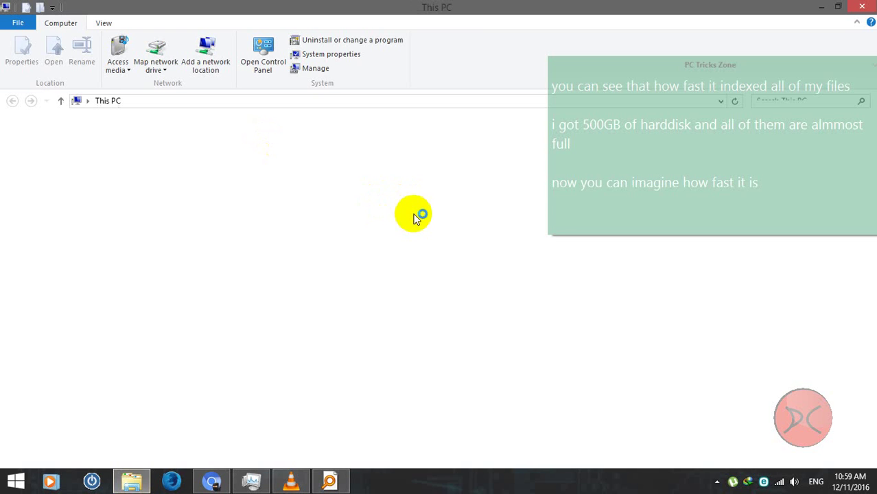
{"action": "left_click", "coordinate": [207, 152]}
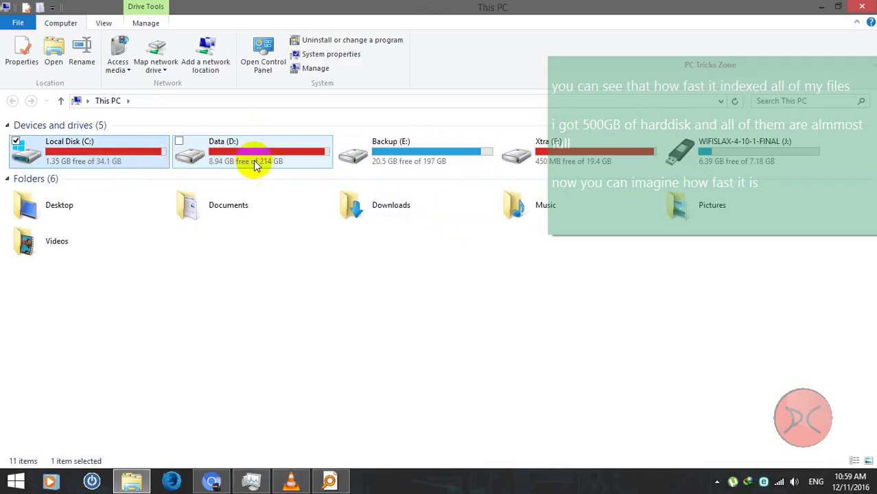
{"action": "left_click", "coordinate": [442, 151]}
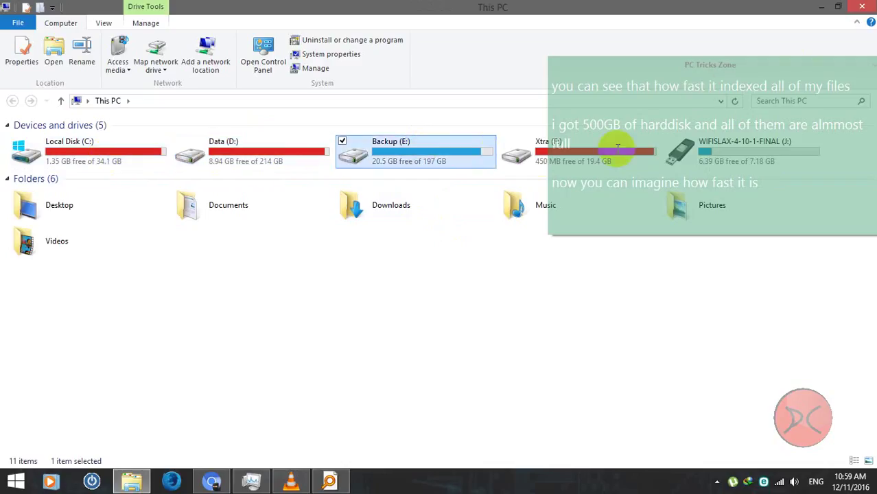
Check the used space of the Xtra (F:) drive and close the This PC window.
{"action": "left_click", "coordinate": [528, 158]}
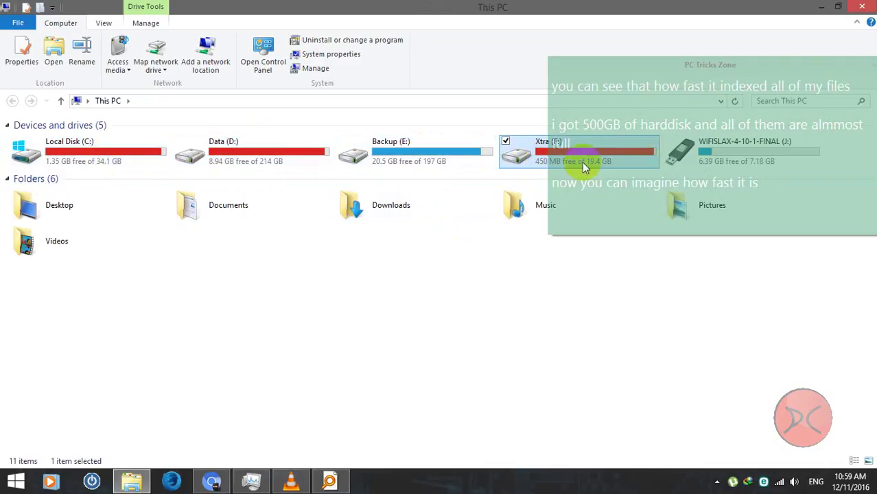
{"action": "left_click", "coordinate": [341, 304]}
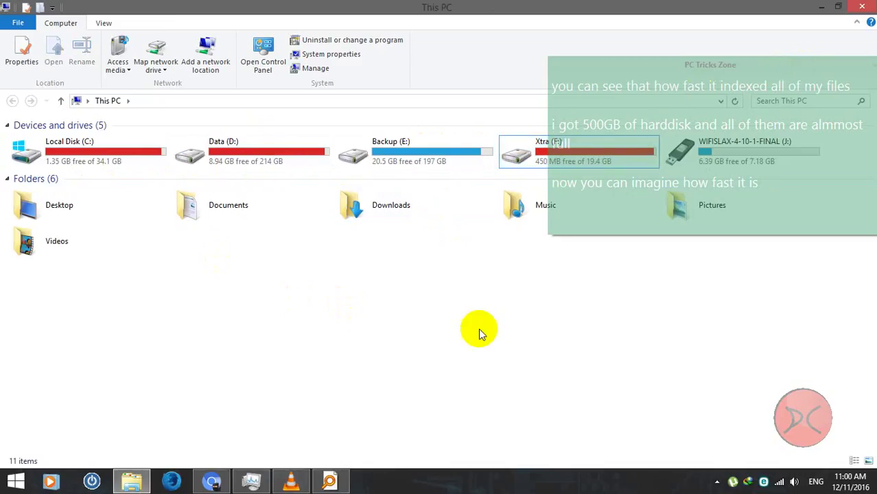
{"action": "left_click", "coordinate": [866, 6]}
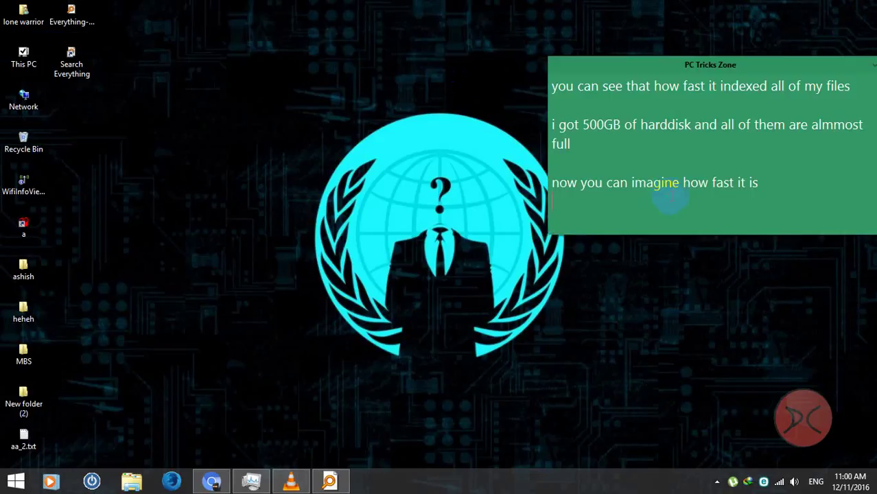
Move the note fully onto the desktop and bring the Everything window back up.
{"action": "left_click_drag", "start_coordinate": [638, 201], "coordinate": [552, 177]}
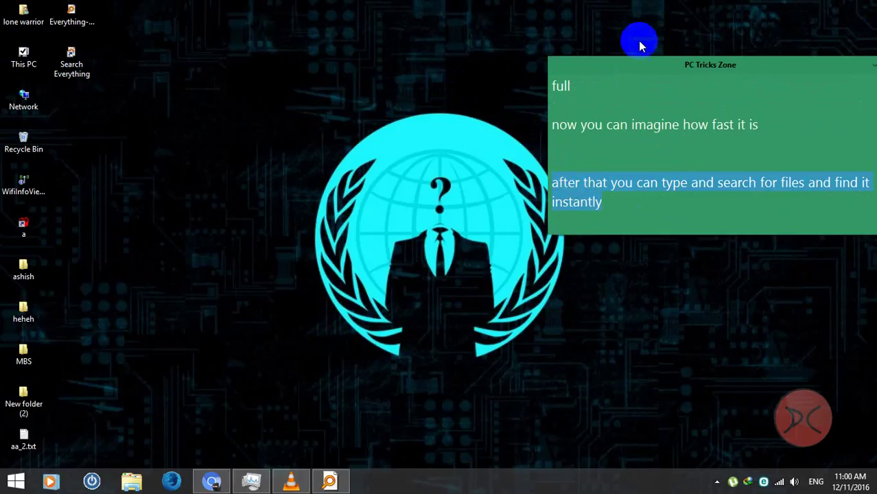
{"action": "left_click_drag", "start_coordinate": [644, 69], "coordinate": [553, 62]}
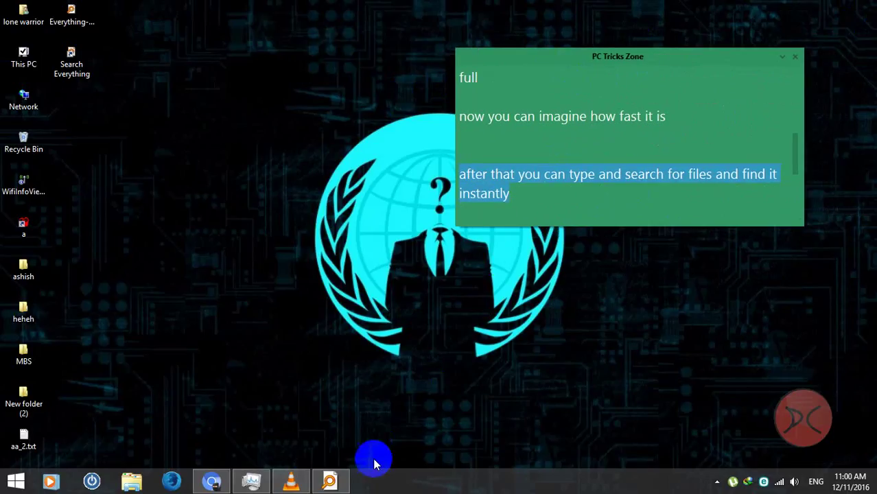
{"action": "left_click", "coordinate": [331, 481]}
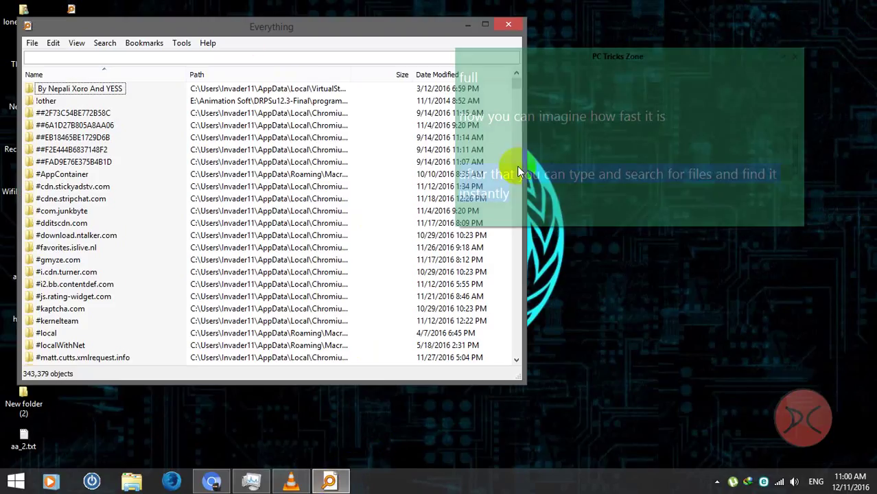
Add the line "lets try searching" to the note below the remark about finding files instantly, separated by a blank line.
{"action": "left_click", "coordinate": [518, 172]}
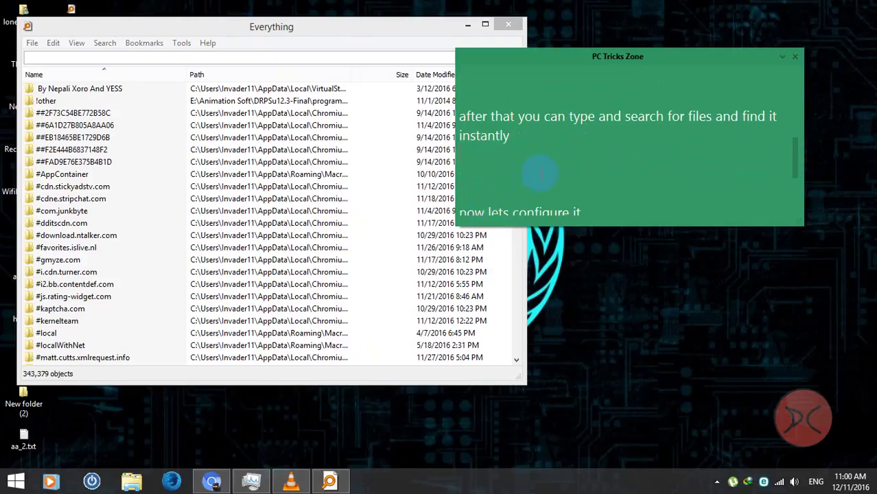
{"action": "type", "text": "lets try searching"}
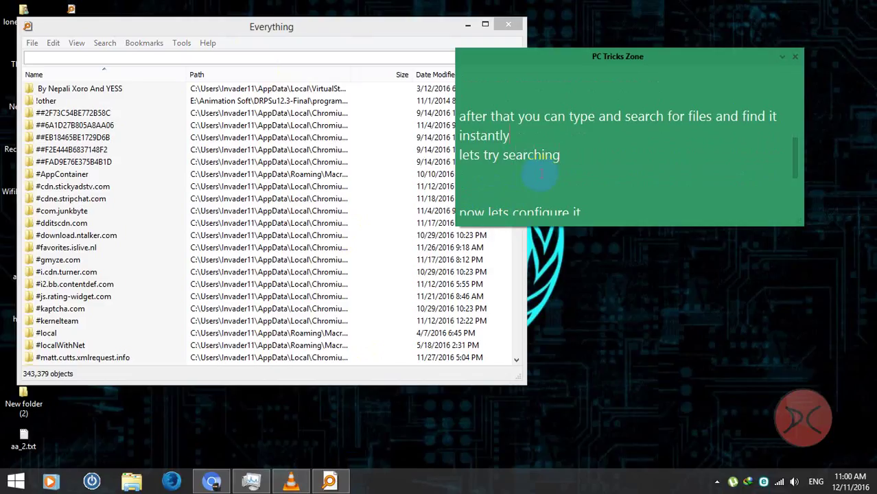
{"action": "key", "text": "Return"}
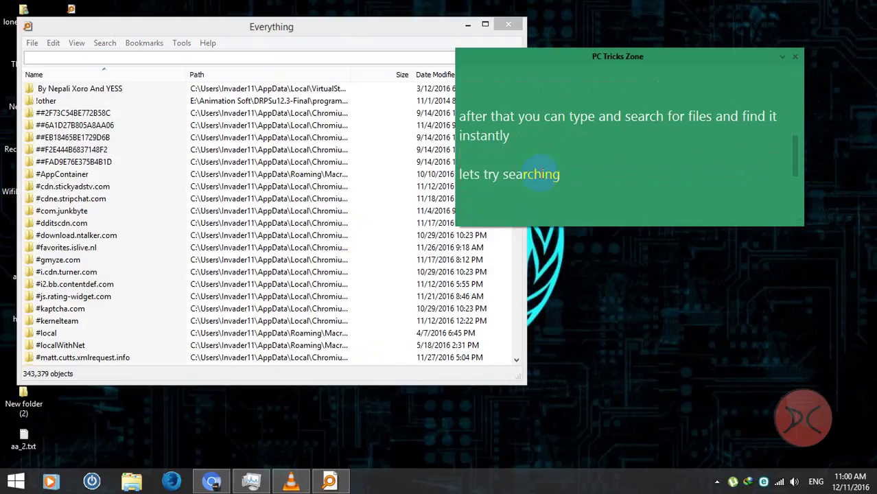
Search Everything for "windows *.iso" and look over the matching image files.
{"action": "left_click", "coordinate": [152, 60]}
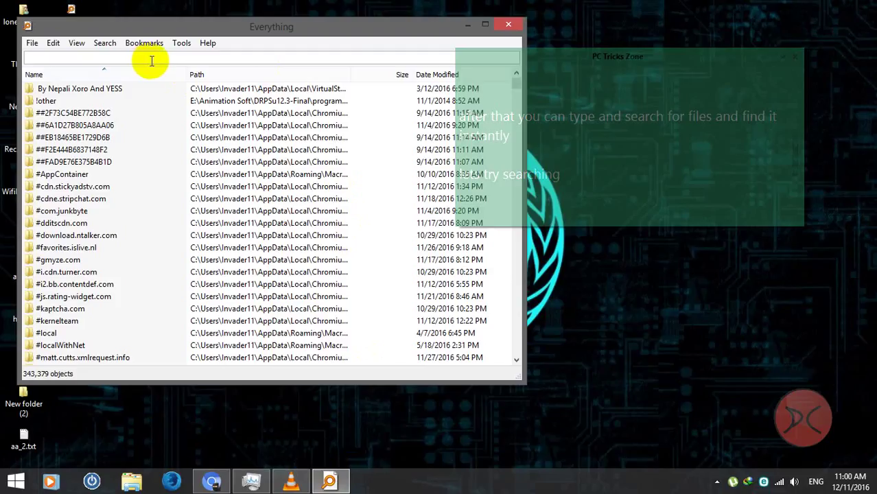
{"action": "type", "text": "windows "}
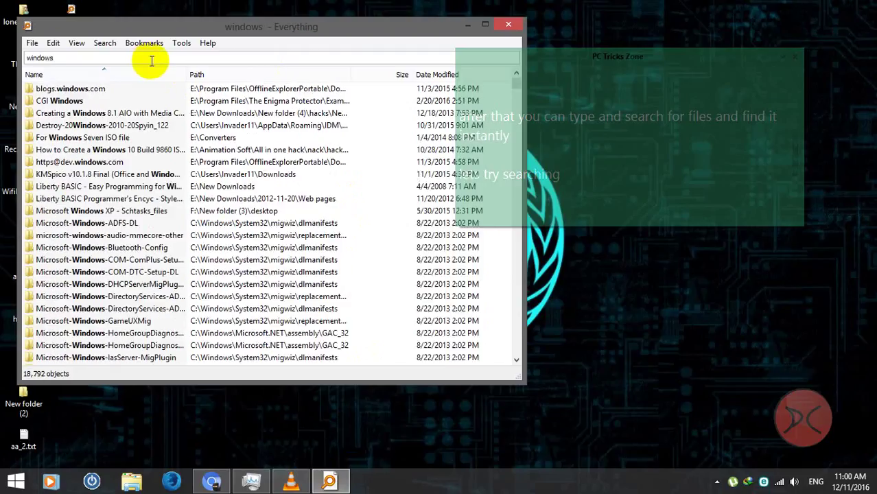
{"action": "type", "text": "*.sio"}
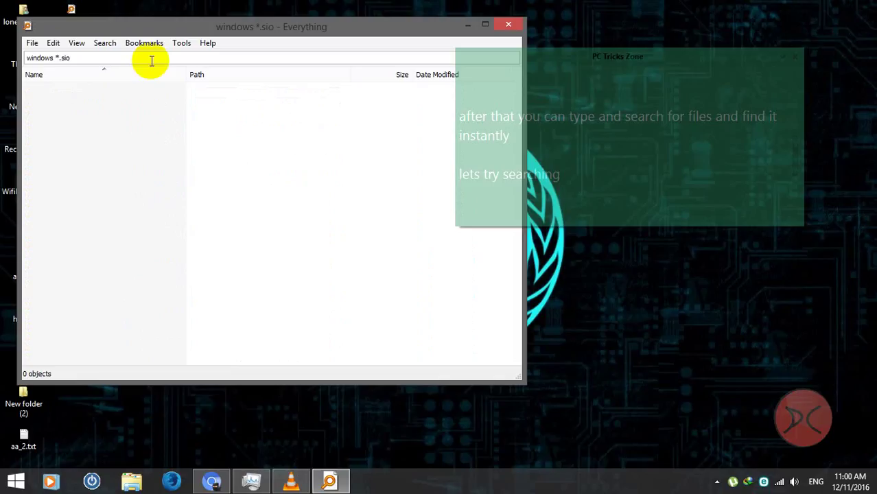
{"action": "key", "text": "Delete"}
{"action": "key", "text": "Right"}
{"action": "type", "text": "s"}
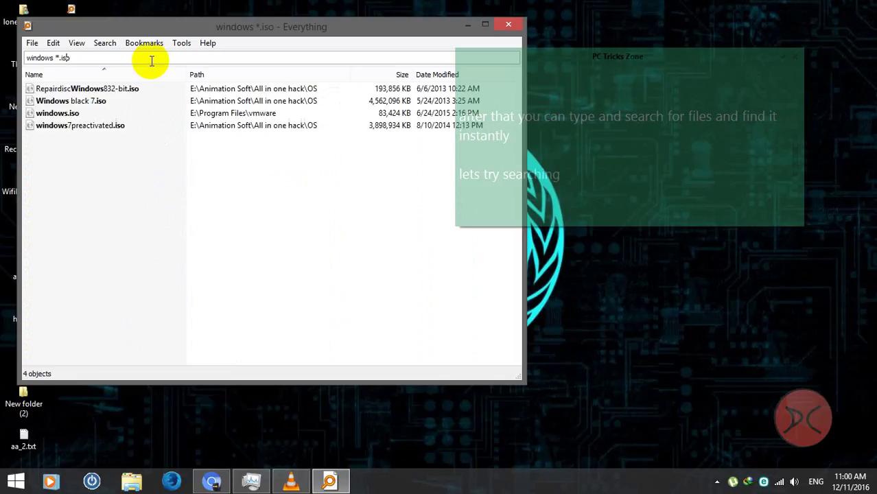
{"action": "left_click_drag", "start_coordinate": [170, 177], "coordinate": [42, 83]}
{"action": "left_click", "coordinate": [154, 186]}
Add the line "it even supports wildcards" directly below "lets try searching" in the note.
{"action": "left_click", "coordinate": [591, 198]}
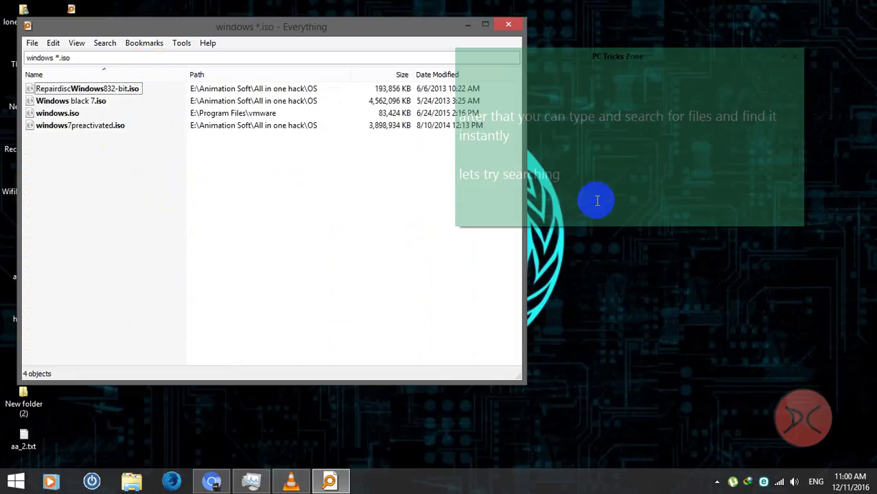
{"action": "key", "text": "Return"}
{"action": "key", "text": "Return"}
{"action": "type", "text": "now lets configure it"}
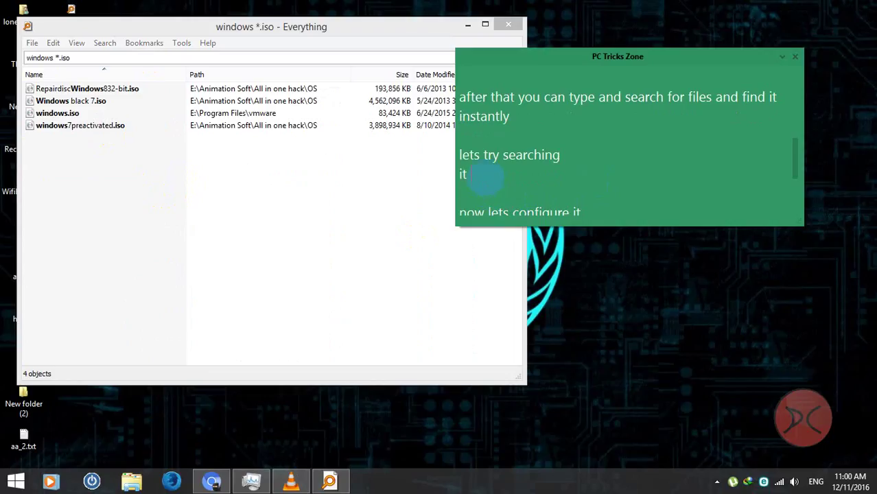
{"action": "type", "text": "ven support"}
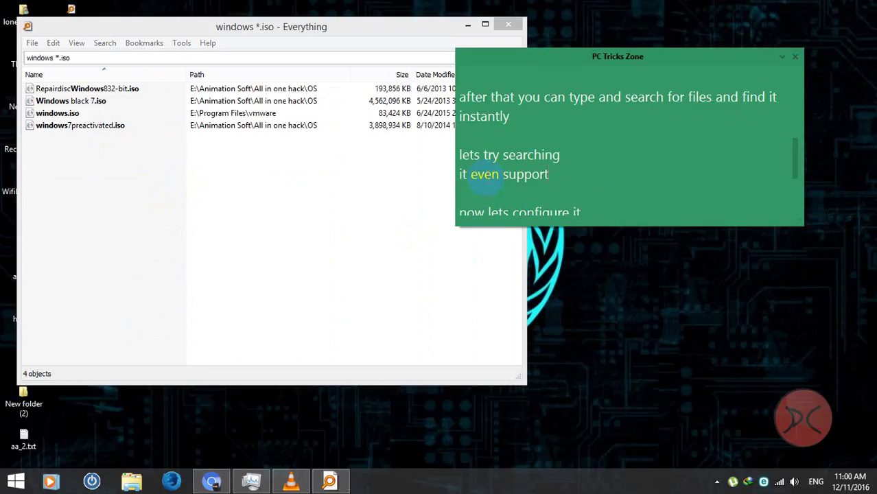
{"action": "type", "text": "s wildcards"}
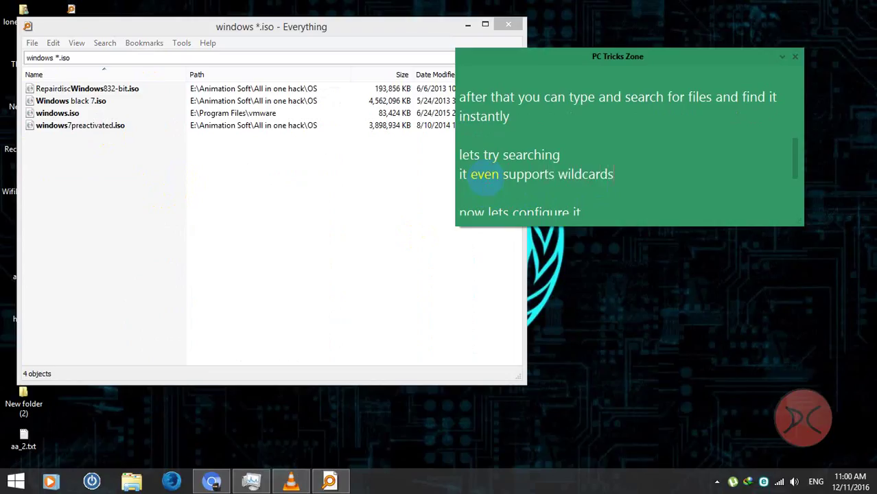
Open Everything's Search Syntax help and examine the operators and wildcards sections.
{"action": "left_click", "coordinate": [182, 43]}
{"action": "mouse_move", "coordinate": [205, 42]}
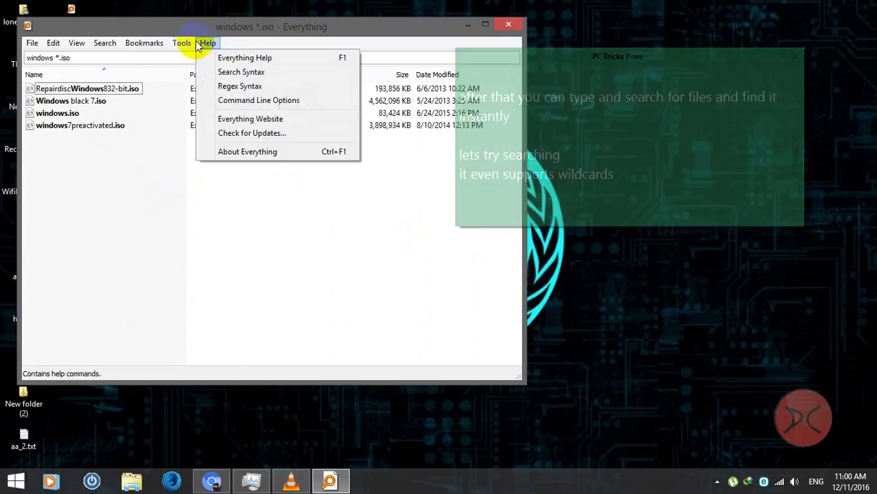
{"action": "left_click", "coordinate": [270, 72]}
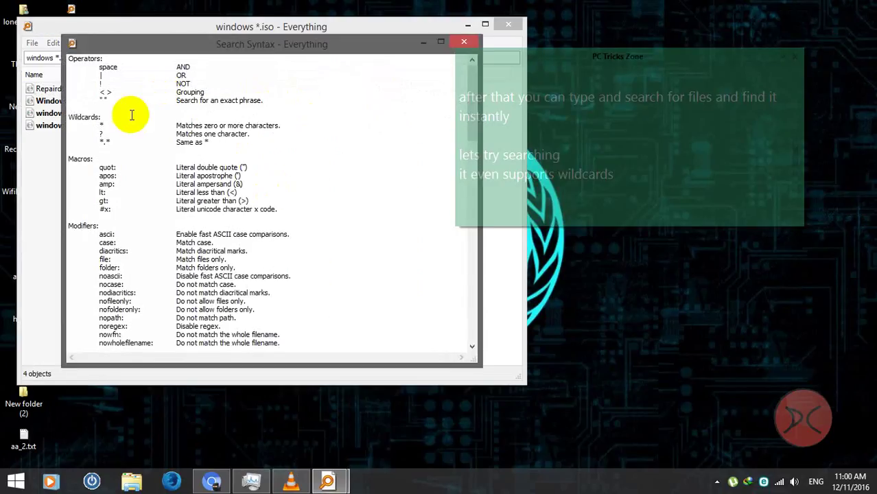
{"action": "left_click_drag", "start_coordinate": [86, 83], "coordinate": [187, 234]}
{"action": "left_click", "coordinate": [234, 152]}
{"action": "left_click_drag", "start_coordinate": [227, 134], "coordinate": [112, 126]}
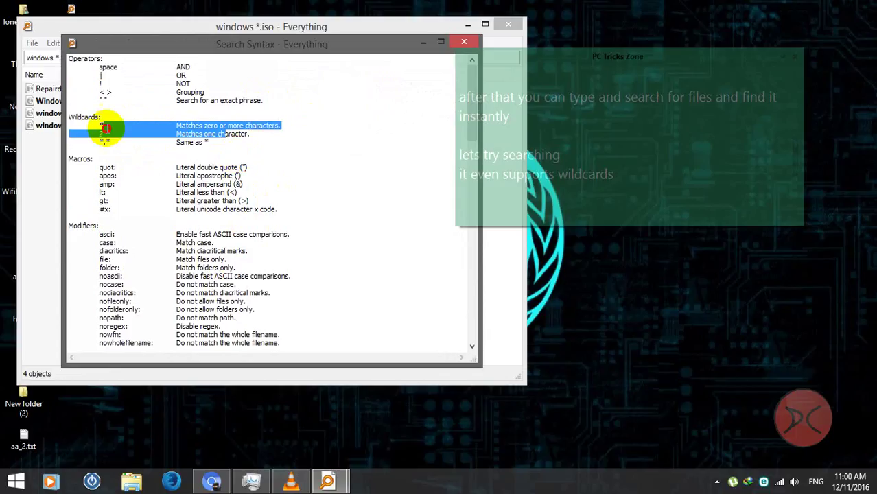
Read through the macros, modifiers, functions and size syntax in the Search Syntax help and close it.
{"action": "scroll", "coordinate": [235, 202], "scroll_direction": "down", "scroll_amount": 1}
{"action": "left_click_drag", "start_coordinate": [286, 186], "coordinate": [57, 148]}
{"action": "scroll", "coordinate": [329, 231], "scroll_direction": "down", "scroll_amount": 12}
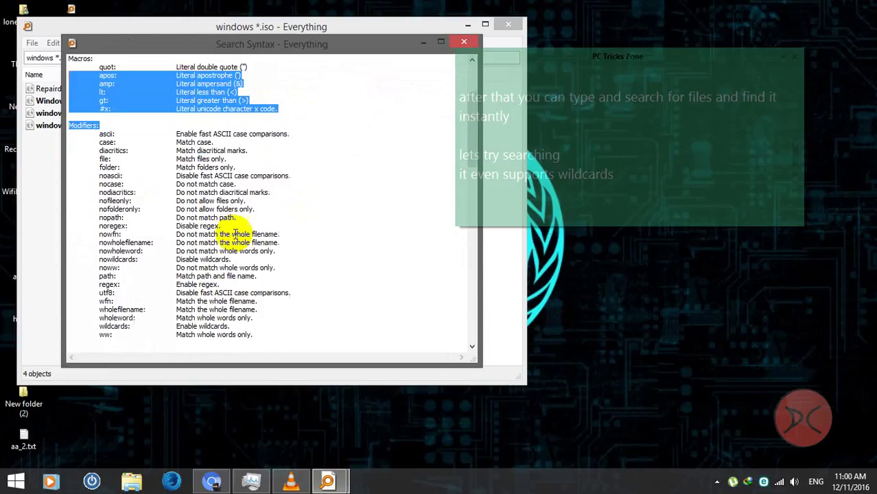
{"action": "scroll", "coordinate": [334, 259], "scroll_direction": "down", "scroll_amount": 5}
{"action": "left_click_drag", "start_coordinate": [314, 305], "coordinate": [172, 180]}
{"action": "left_click", "coordinate": [230, 234]}
{"action": "scroll", "coordinate": [264, 243], "scroll_direction": "down", "scroll_amount": 4}
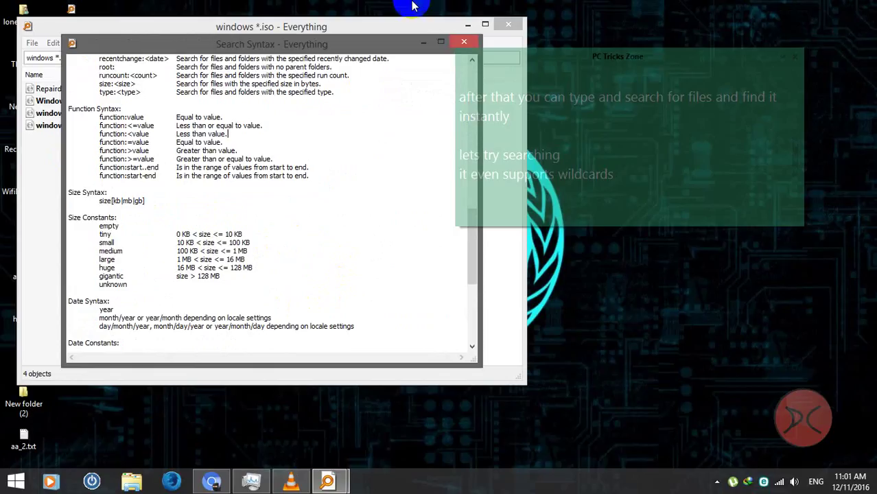
{"action": "left_click", "coordinate": [463, 42]}
Extend the note's line "now lets configure it" with "a little as our need".
{"action": "scroll", "coordinate": [592, 185], "scroll_direction": "down", "scroll_amount": 3}
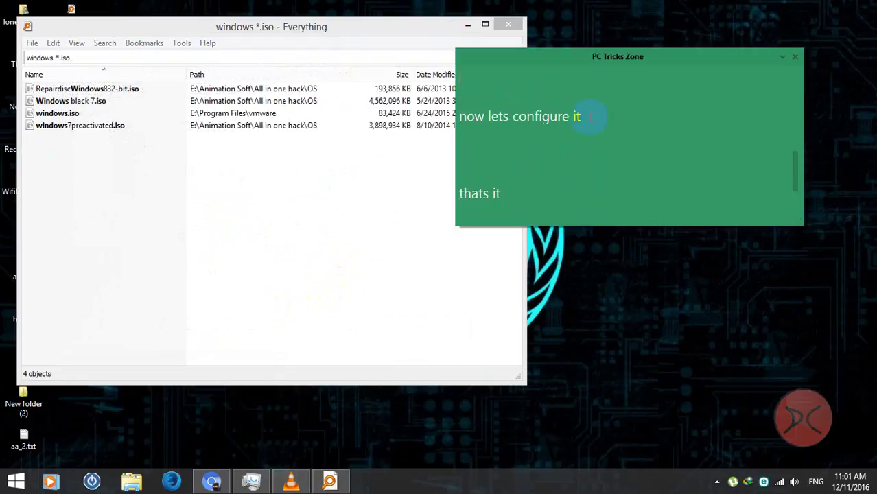
{"action": "triple_click", "coordinate": [549, 116]}
{"action": "left_click", "coordinate": [617, 111]}
{"action": "type", "text": "a little as our need"}
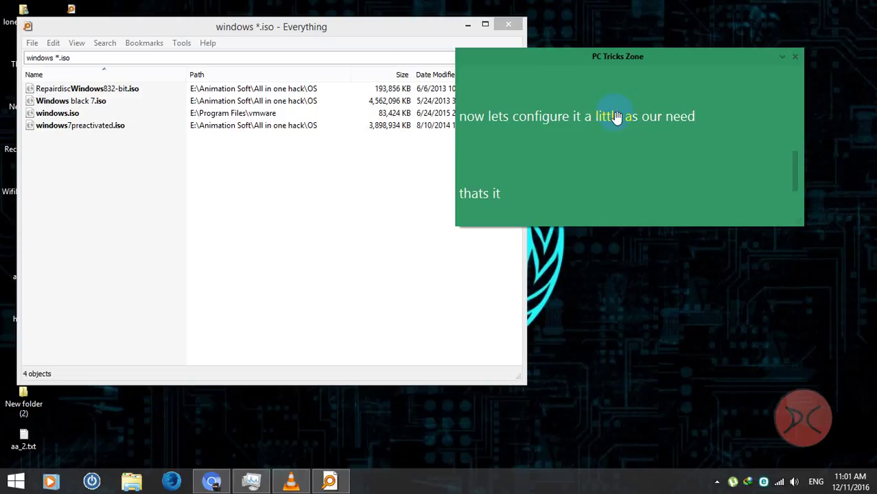
Move the note clear of Everything's date column and add "you can set searh filters" below the configuration line, after a blank line.
{"action": "left_click", "coordinate": [344, 28]}
{"action": "left_click_drag", "start_coordinate": [511, 54], "coordinate": [568, 54]}
{"action": "key", "text": "Return"}
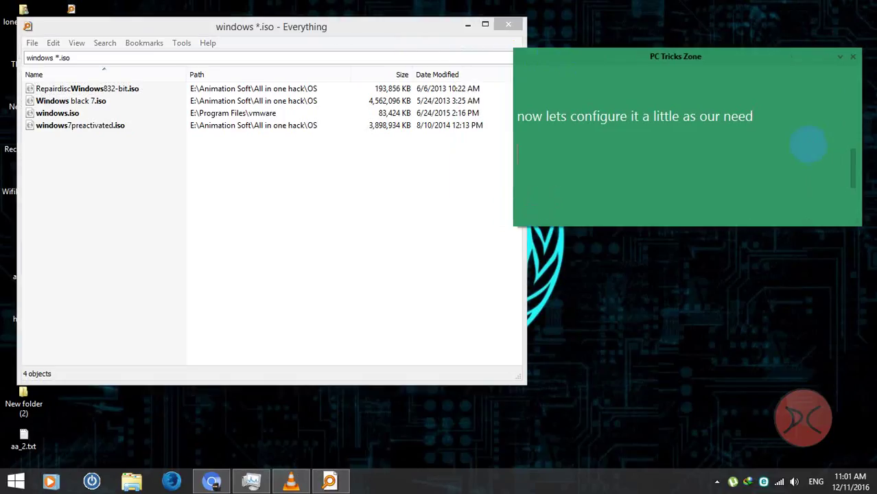
{"action": "type", "text": "you can set searh filters"}
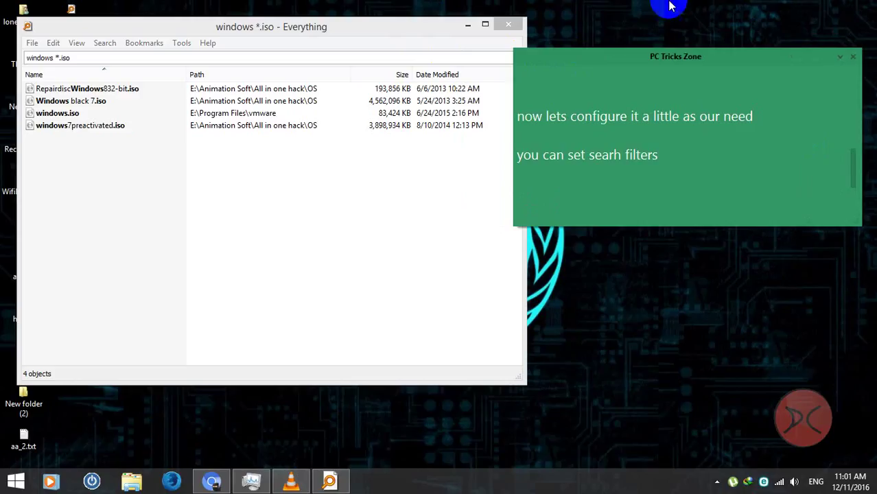
Turn on the display of search filters in the Everything window.
{"action": "left_click", "coordinate": [372, 251]}
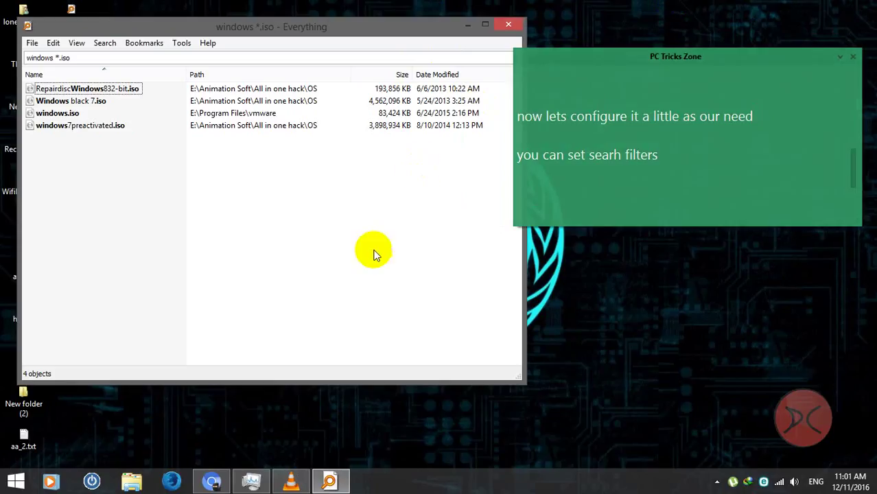
{"action": "left_click", "coordinate": [80, 46]}
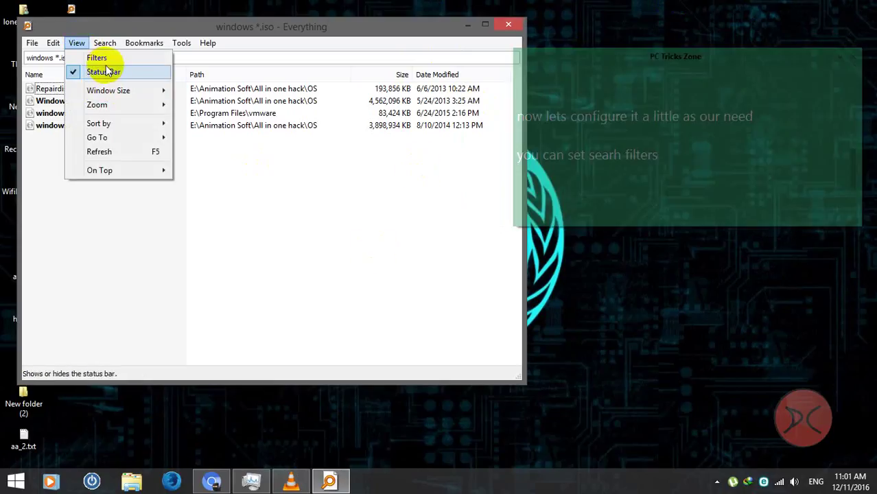
{"action": "left_click", "coordinate": [103, 59]}
Try the Compressed and Audio filters on the "windows *.iso" search and return to the Everything filter.
{"action": "left_click", "coordinate": [479, 58]}
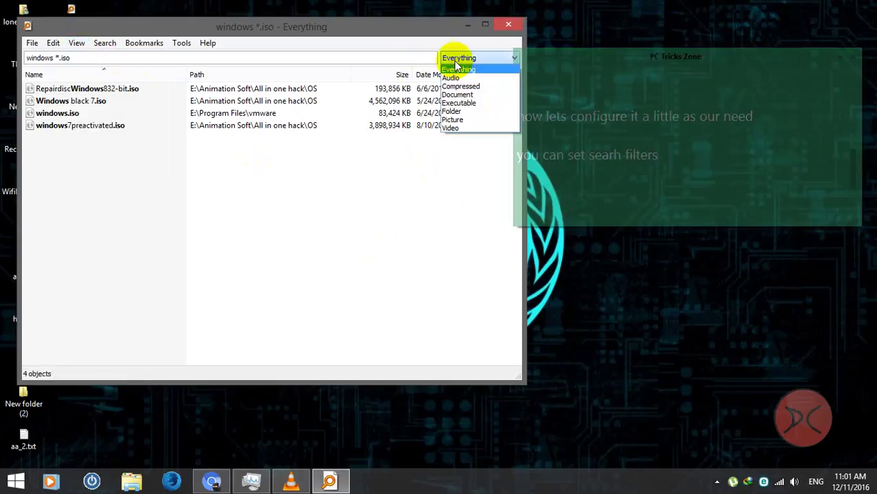
{"action": "left_click", "coordinate": [461, 84]}
{"action": "left_click", "coordinate": [456, 59]}
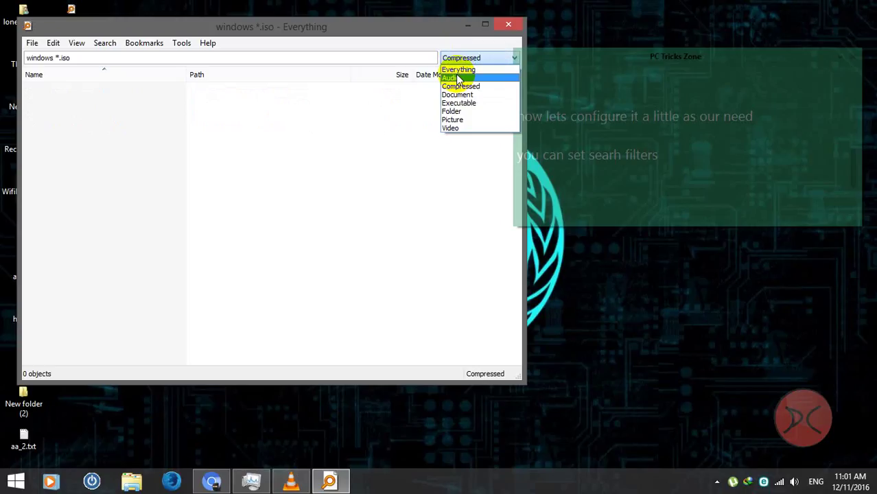
{"action": "left_click", "coordinate": [453, 77]}
{"action": "left_click", "coordinate": [466, 59]}
{"action": "left_click", "coordinate": [471, 70]}
Try the Folder, Executable, Video and Picture filters on the search, and set the filter to Compressed.
{"action": "left_click", "coordinate": [470, 57]}
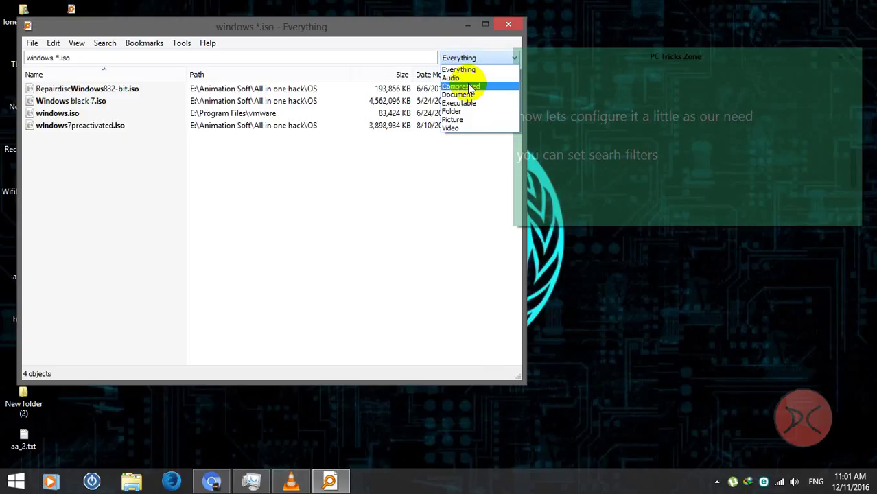
{"action": "left_click", "coordinate": [467, 111]}
{"action": "left_click", "coordinate": [471, 60]}
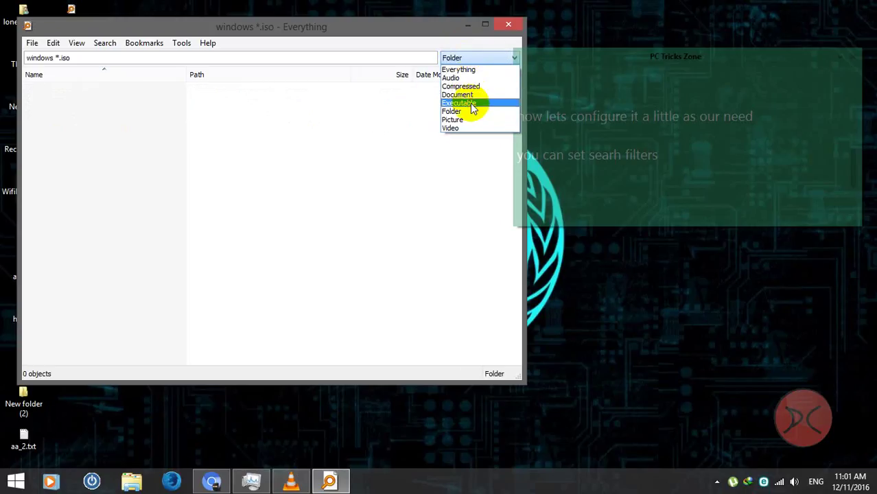
{"action": "left_click", "coordinate": [470, 103]}
{"action": "left_click", "coordinate": [470, 58]}
{"action": "left_click", "coordinate": [470, 127]}
{"action": "left_click", "coordinate": [479, 59]}
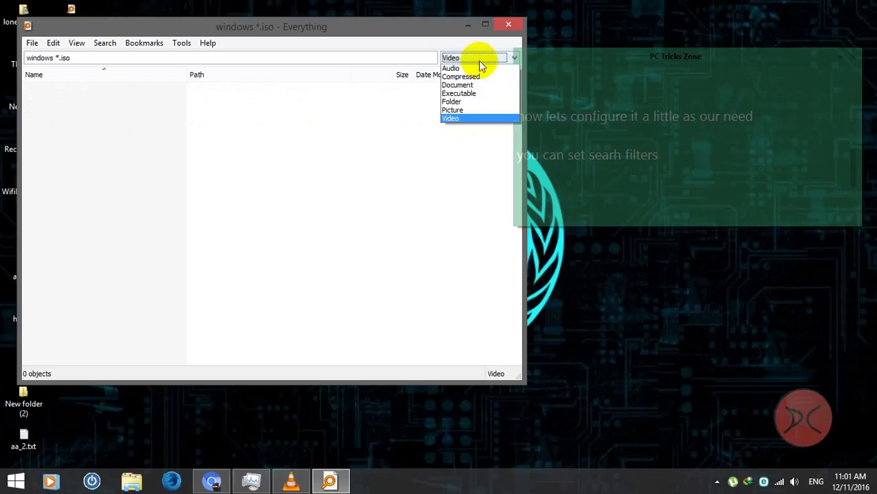
{"action": "left_click", "coordinate": [468, 121]}
{"action": "left_click", "coordinate": [463, 58]}
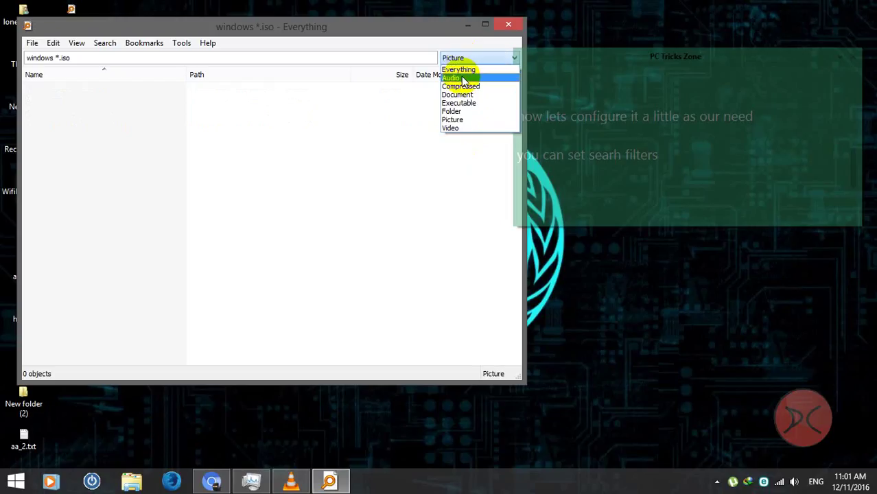
{"action": "left_click", "coordinate": [455, 86]}
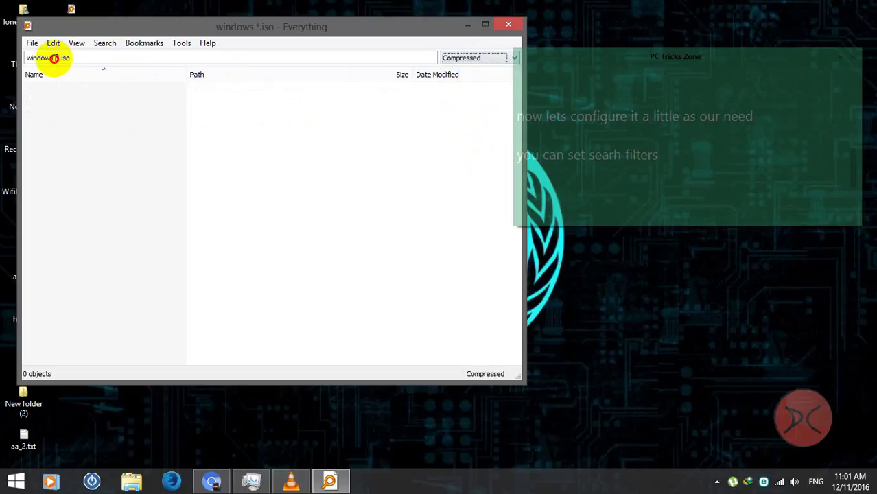
Shorten the search to "windows" under the Compressed filter and look through the matching archives.
{"action": "left_click_drag", "start_coordinate": [55, 58], "coordinate": [173, 74]}
{"action": "key", "text": "BackSpace"}
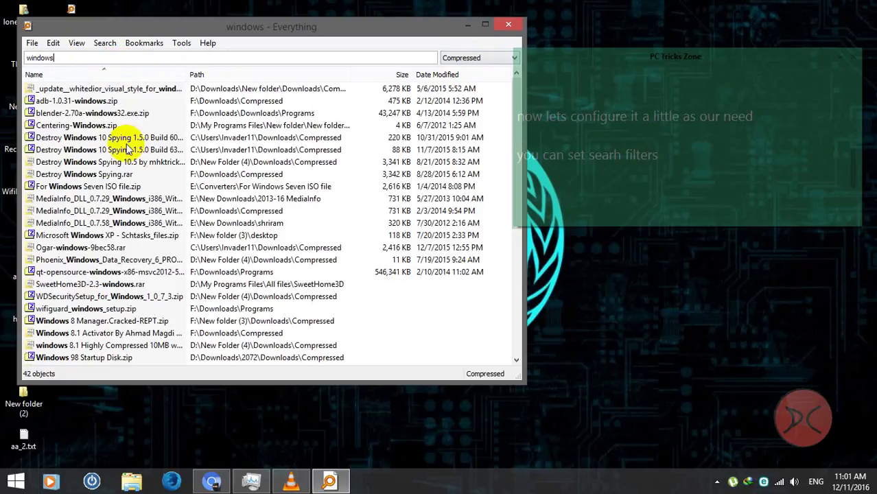
{"action": "left_click", "coordinate": [113, 162]}
{"action": "scroll", "coordinate": [172, 216], "scroll_direction": "down", "scroll_amount": 4}
{"action": "scroll", "coordinate": [172, 217], "scroll_direction": "down", "scroll_amount": 3}
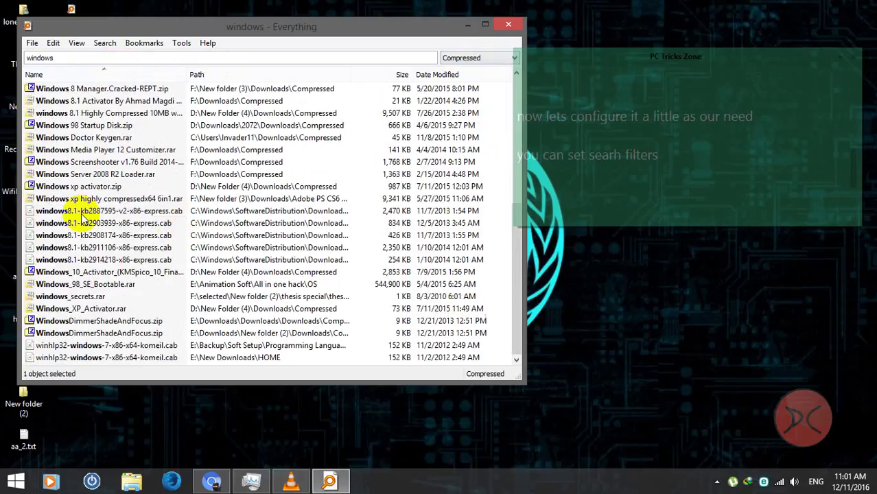
{"action": "left_click", "coordinate": [89, 163]}
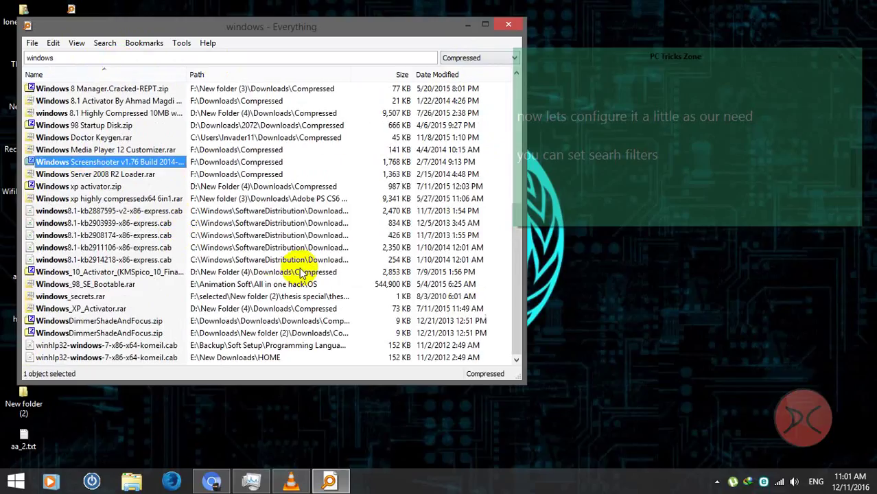
{"action": "scroll", "coordinate": [295, 271], "scroll_direction": "up", "scroll_amount": 6}
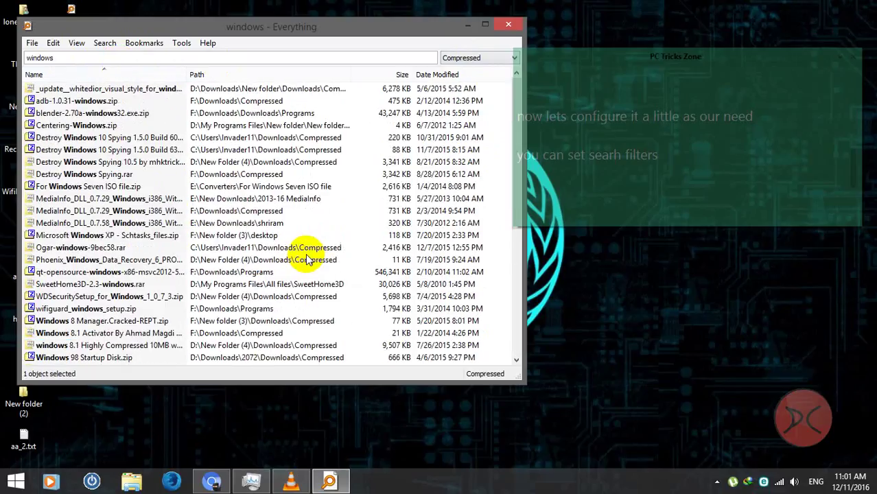
Switch the search filter to Audio and search for "greenday".
{"action": "left_click", "coordinate": [456, 57]}
{"action": "left_click", "coordinate": [458, 77]}
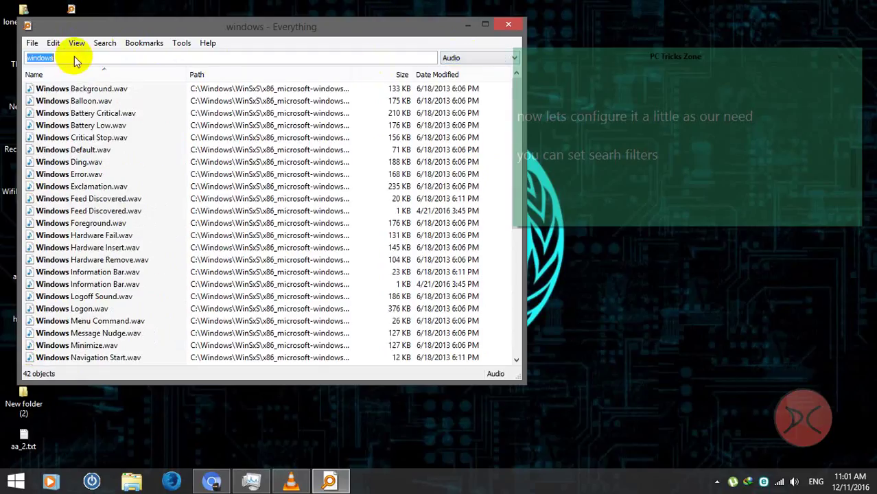
{"action": "type", "text": "gree"}
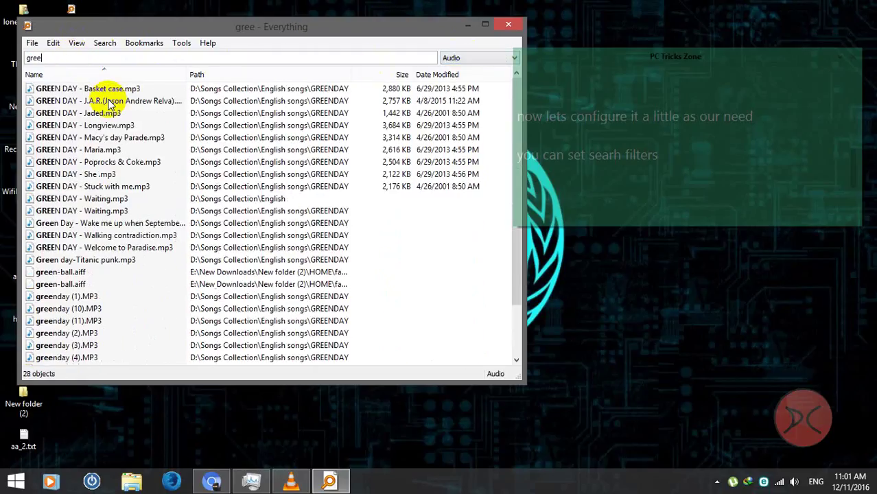
{"action": "type", "text": "nday"}
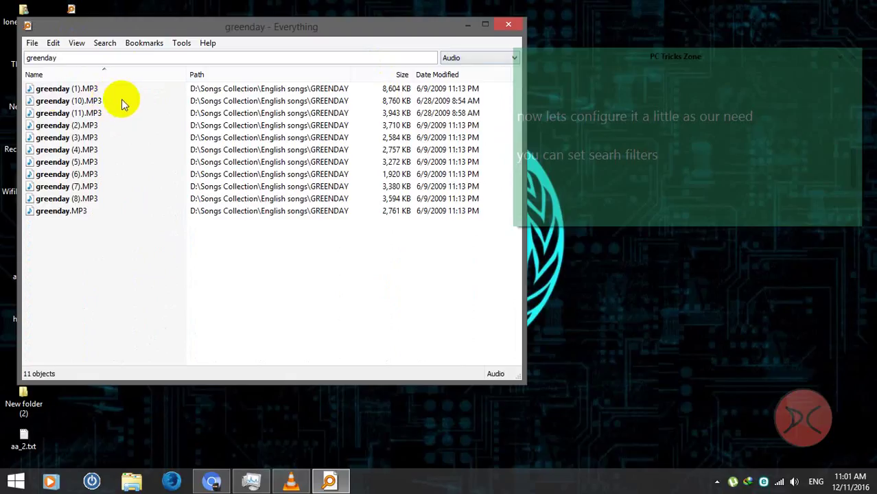
Search the audio files for "enrique" instead.
{"action": "left_click_drag", "start_coordinate": [62, 57], "coordinate": [4, 50]}
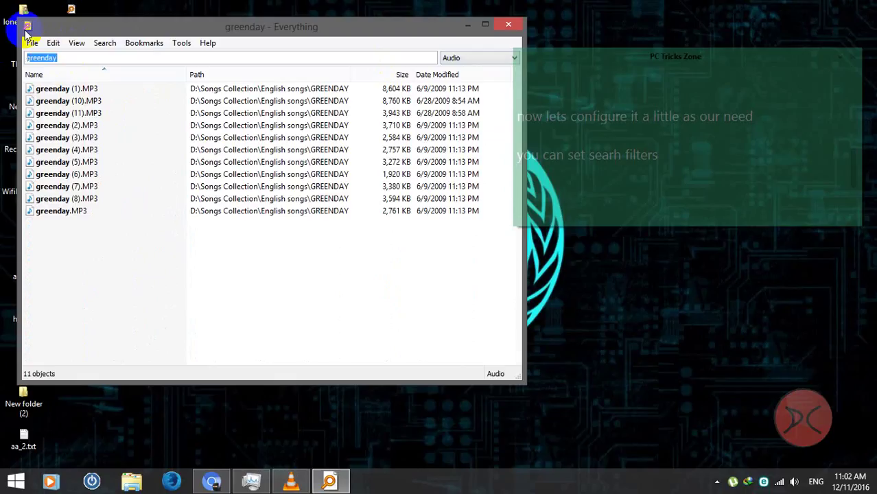
{"action": "type", "text": "enrique"}
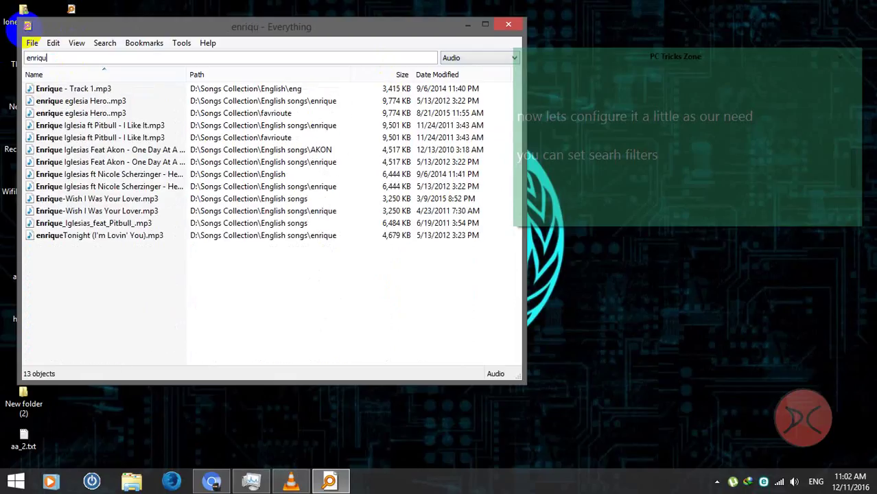
{"action": "left_click", "coordinate": [129, 278]}
{"action": "key", "text": "ctrl+a"}
{"action": "left_click", "coordinate": [256, 288]}
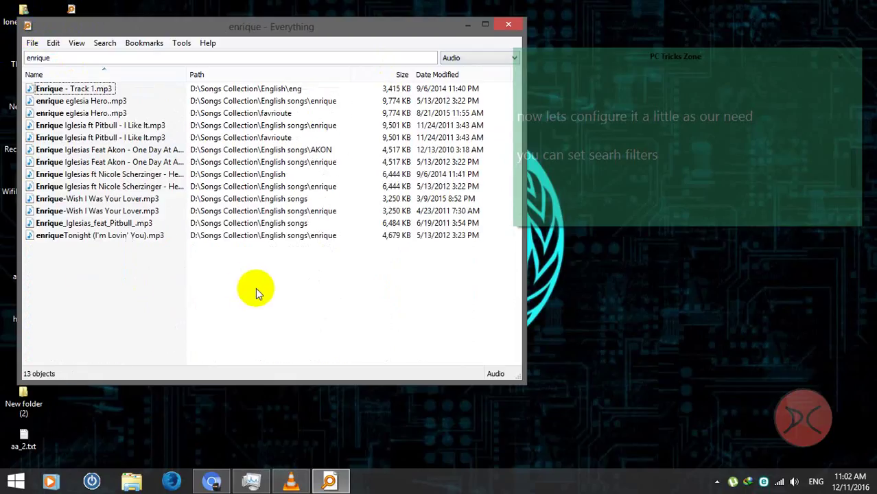
Set the search filter to Executable and search for "ret".
{"action": "left_click", "coordinate": [474, 59]}
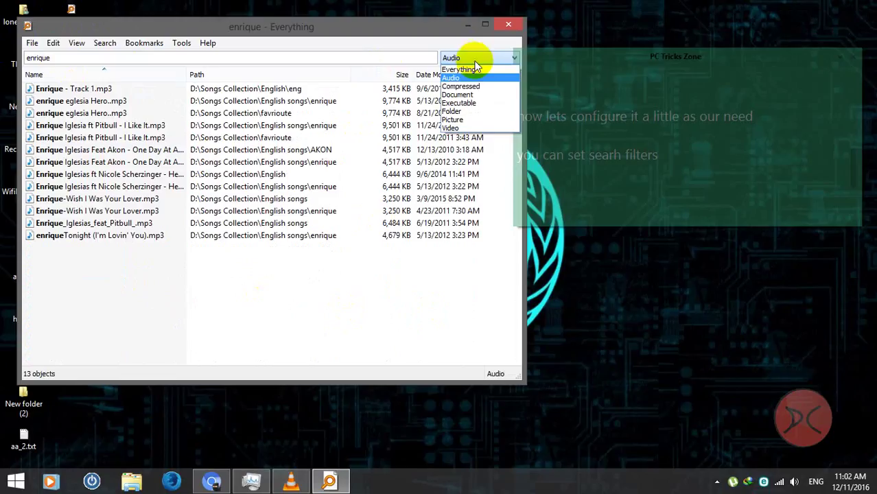
{"action": "left_click", "coordinate": [476, 102]}
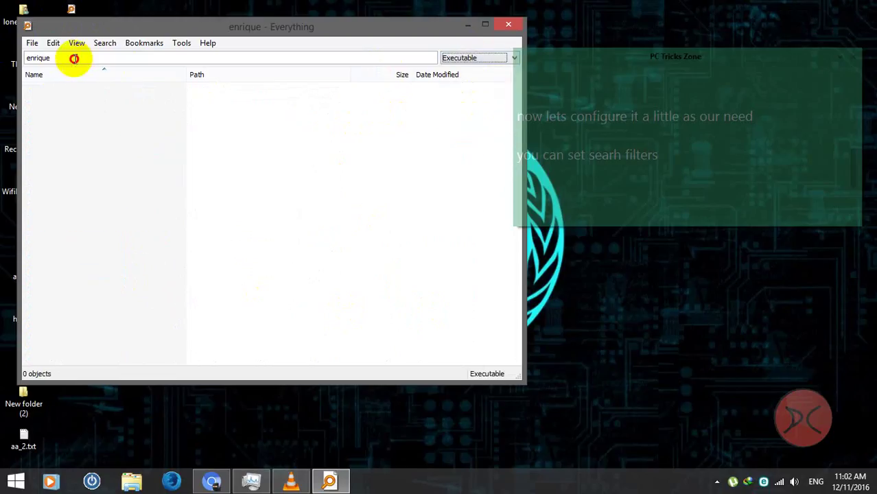
{"action": "double_click", "coordinate": [77, 58]}
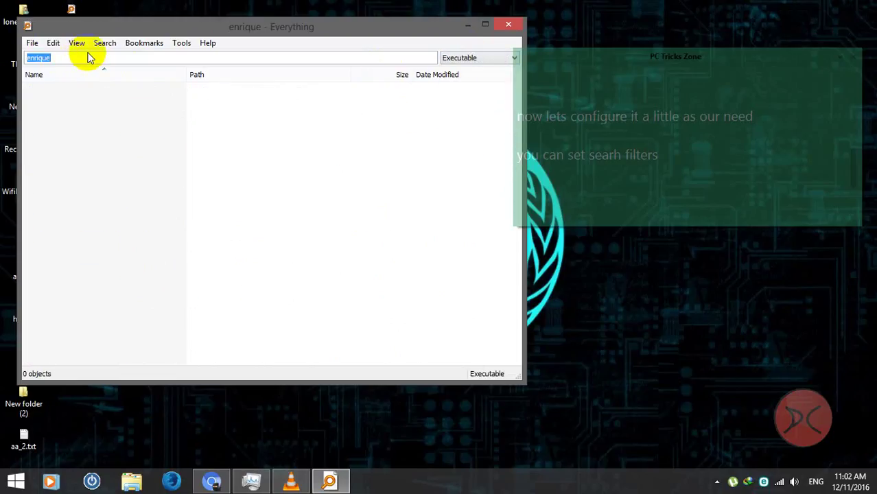
{"action": "type", "text": "ret"}
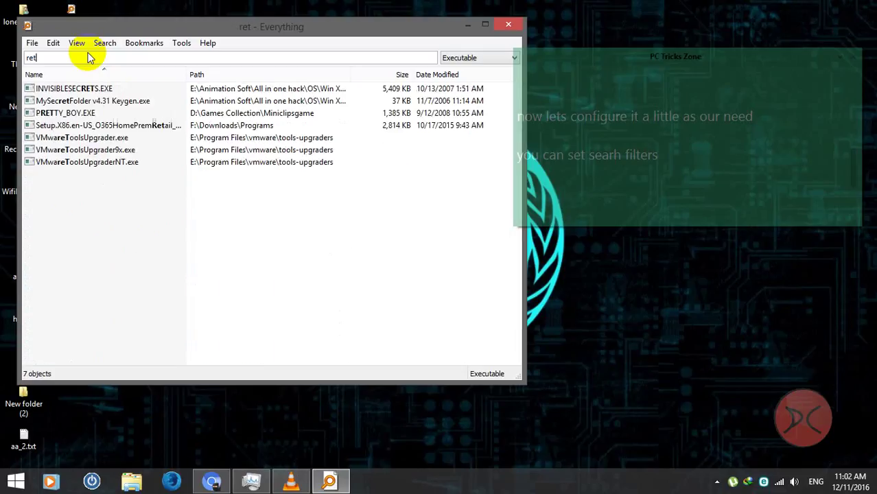
Change the executable search term to "rgtw".
{"action": "key", "text": "BackSpace"}
{"action": "key", "text": "BackSpace"}
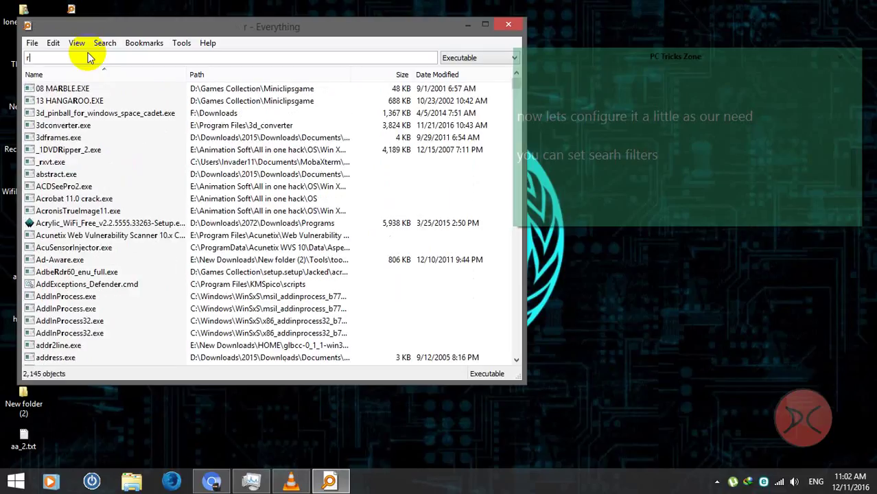
{"action": "type", "text": "g"}
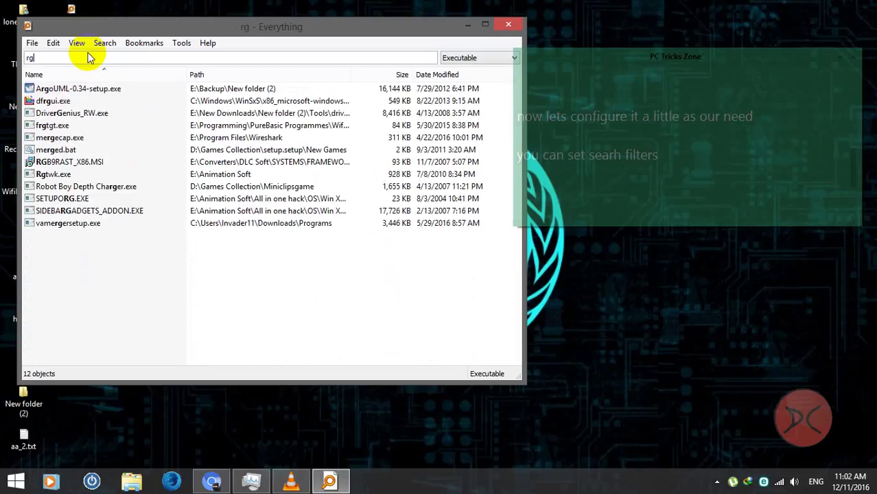
{"action": "type", "text": "twe"}
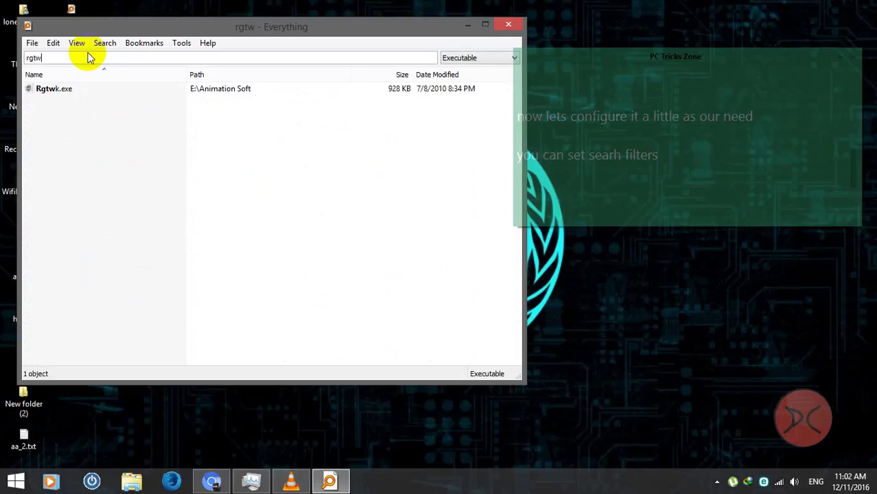
{"action": "left_click_drag", "start_coordinate": [75, 140], "coordinate": [24, 83]}
{"action": "left_click", "coordinate": [178, 130]}
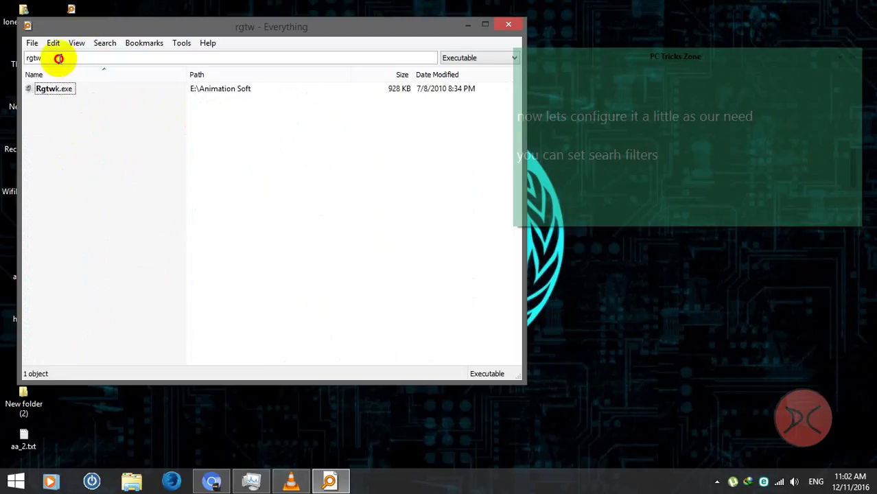
Open the Everything options and examine the General, UI, Home and Search settings, including starting on system startup.
{"action": "left_click", "coordinate": [648, 178]}
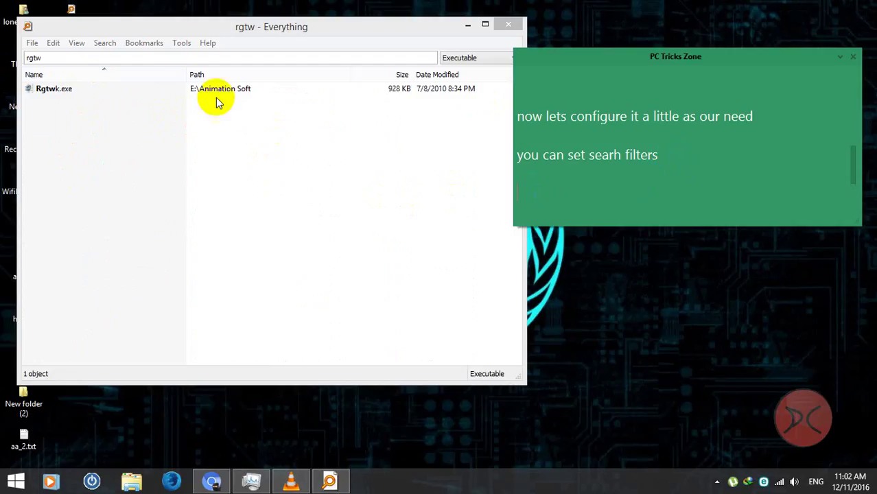
{"action": "left_click", "coordinate": [157, 43]}
{"action": "left_click", "coordinate": [215, 105]}
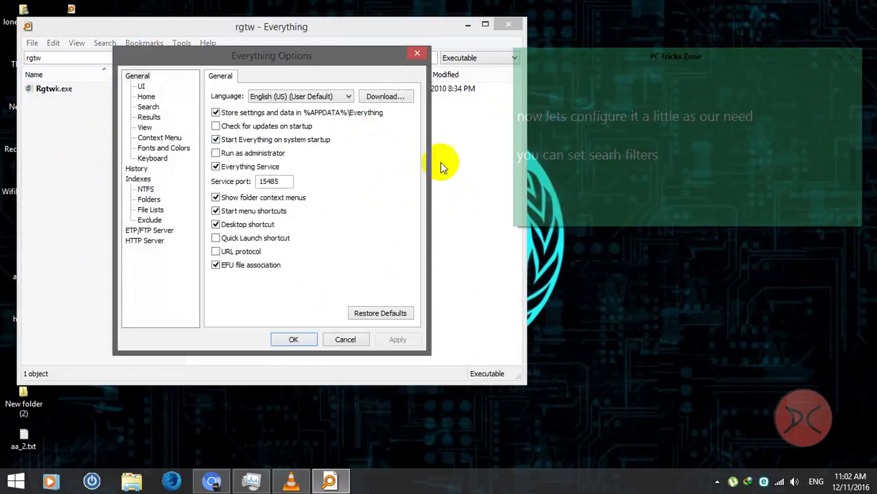
{"action": "left_click_drag", "start_coordinate": [232, 58], "coordinate": [288, 49]}
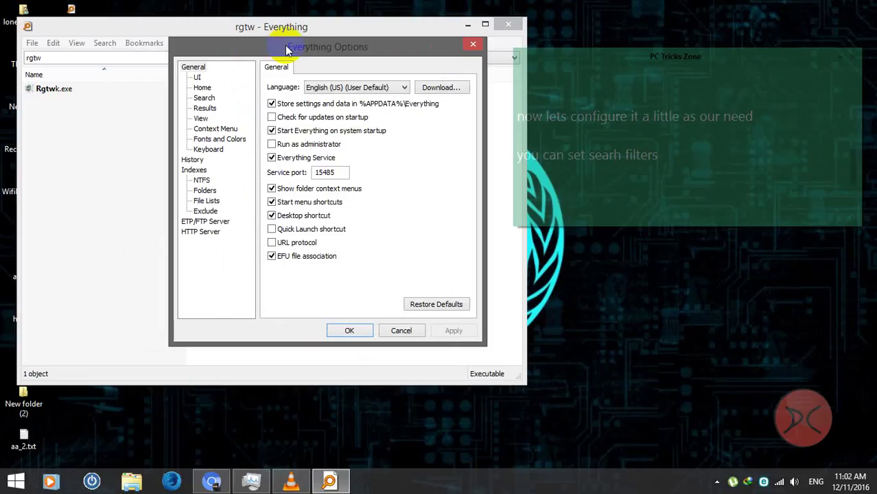
{"action": "left_click", "coordinate": [351, 132]}
{"action": "left_click", "coordinate": [314, 132]}
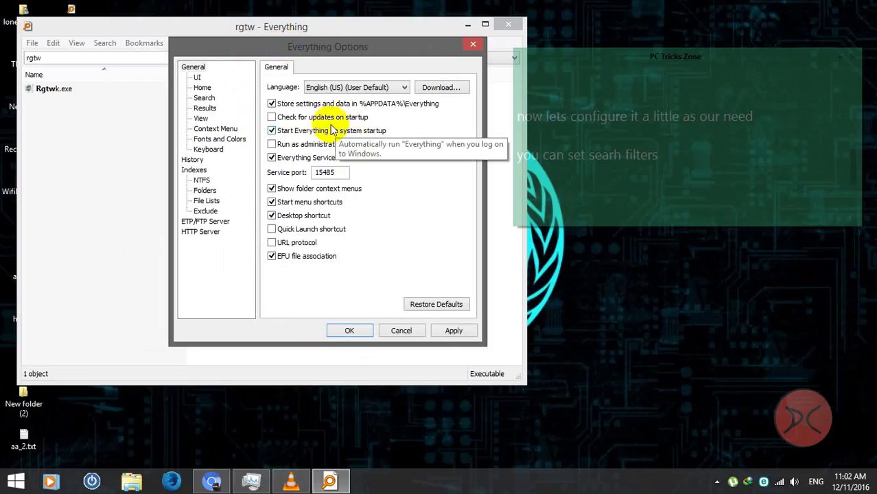
{"action": "left_click", "coordinate": [198, 78]}
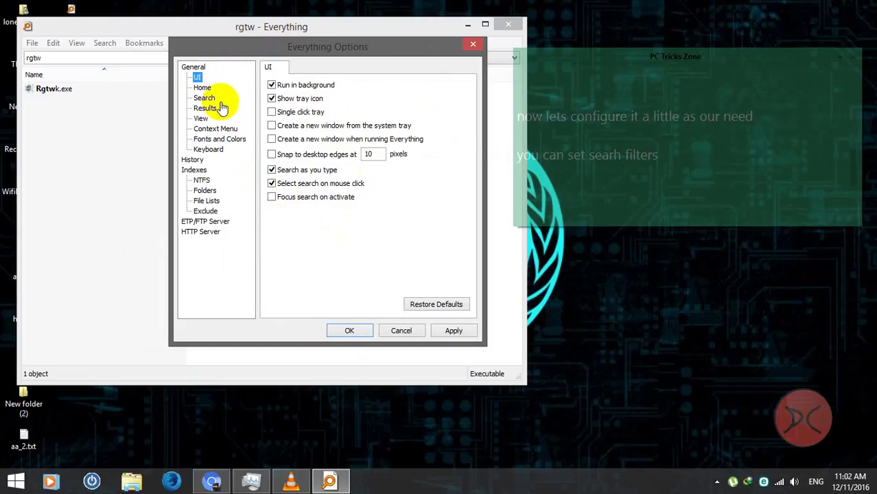
{"action": "left_click", "coordinate": [201, 87]}
{"action": "left_click", "coordinate": [204, 99]}
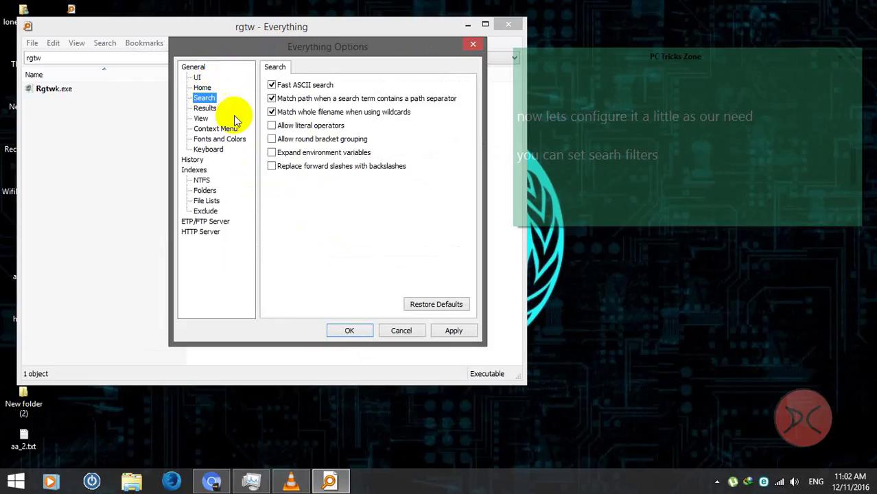
{"action": "left_click", "coordinate": [205, 107]}
{"action": "left_click", "coordinate": [307, 85]}
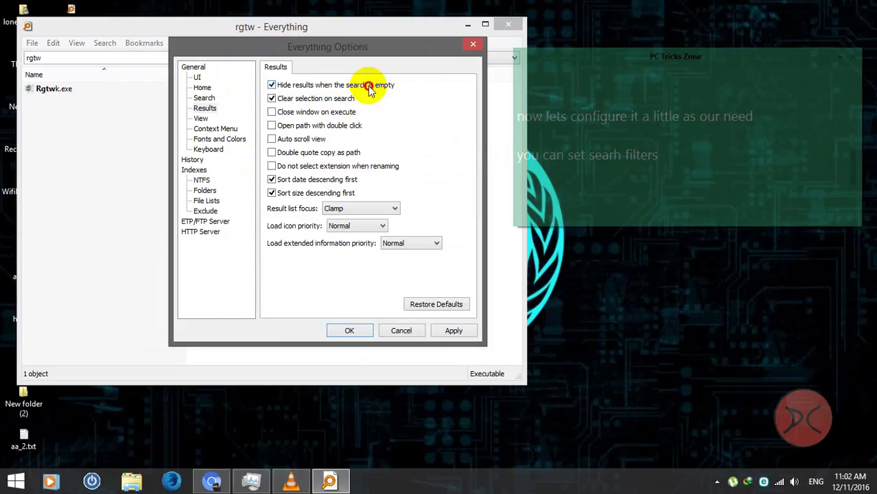
{"action": "left_click", "coordinate": [366, 85]}
{"action": "left_click_drag", "start_coordinate": [278, 58], "coordinate": [568, 48]}
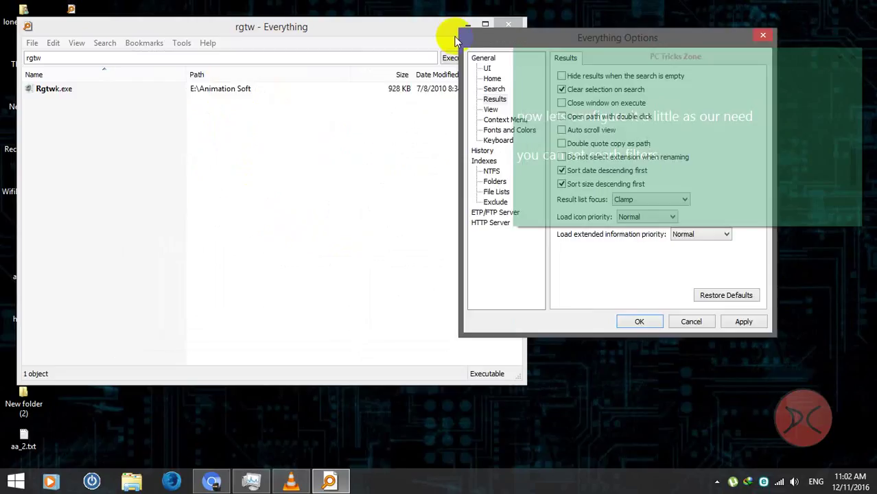
{"action": "left_click", "coordinate": [98, 59]}
{"action": "left_click", "coordinate": [692, 322]}
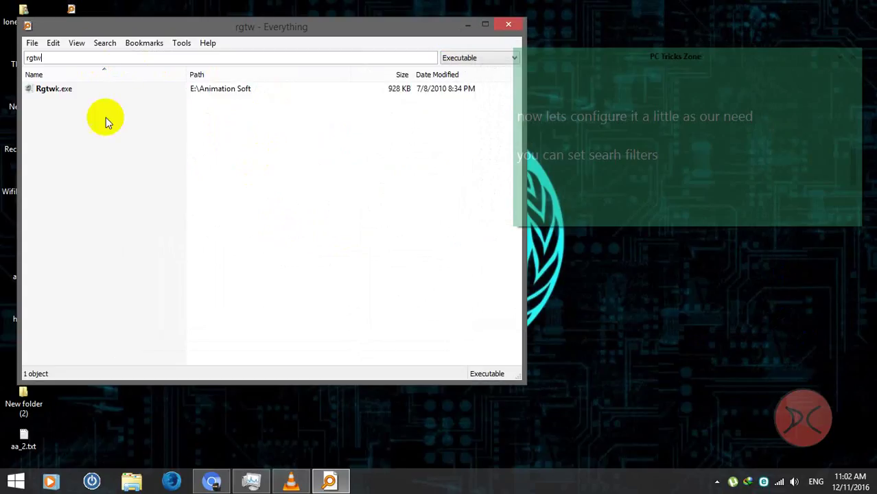
Clear the search text, then enable and apply "Hide results when the search is empty" in the Results options.
{"action": "double_click", "coordinate": [35, 57]}
{"action": "key", "text": "BackSpace"}
{"action": "left_click", "coordinate": [180, 44]}
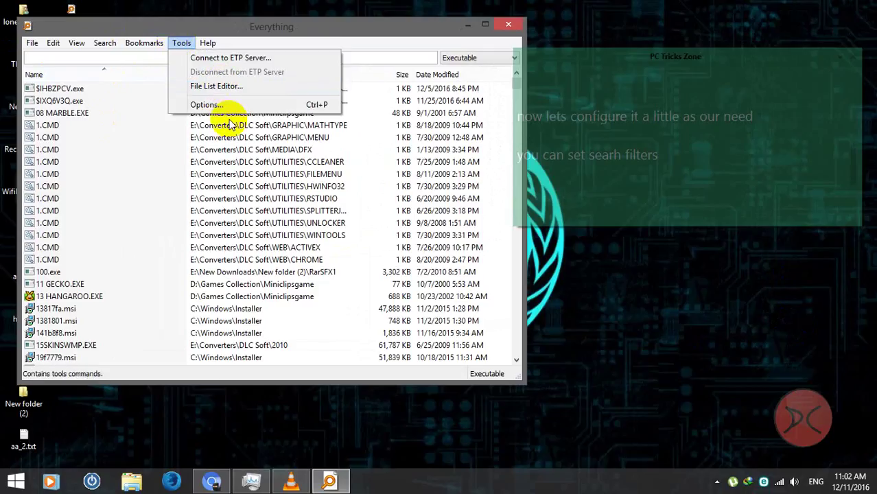
{"action": "left_click", "coordinate": [209, 103]}
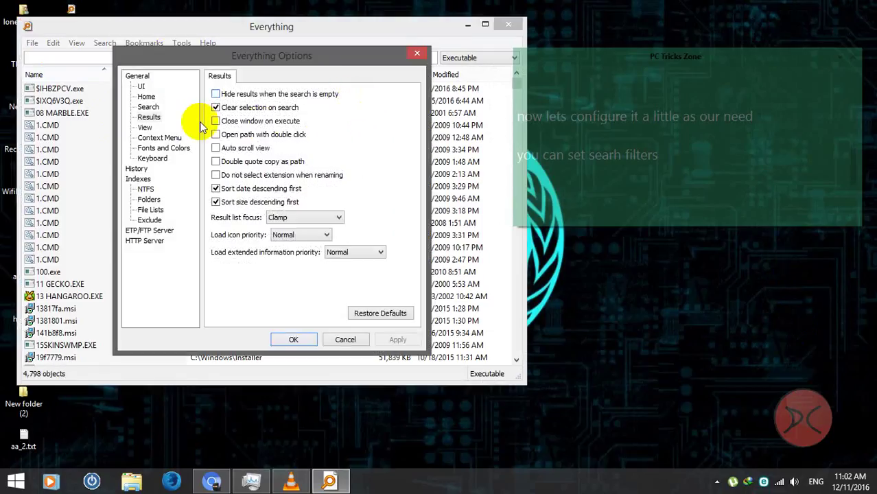
{"action": "left_click", "coordinate": [247, 94]}
{"action": "left_click", "coordinate": [399, 340]}
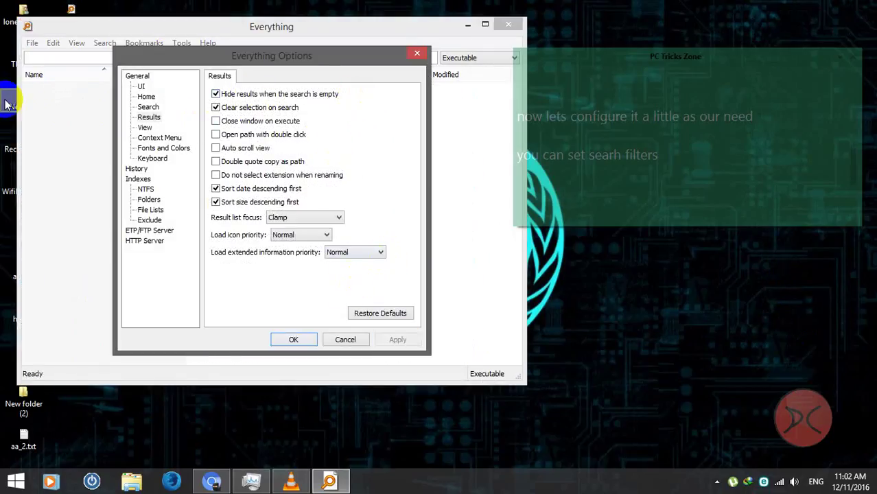
Enable "Open path with double click" in the Results options and apply it.
{"action": "left_click_drag", "start_coordinate": [198, 61], "coordinate": [310, 60]}
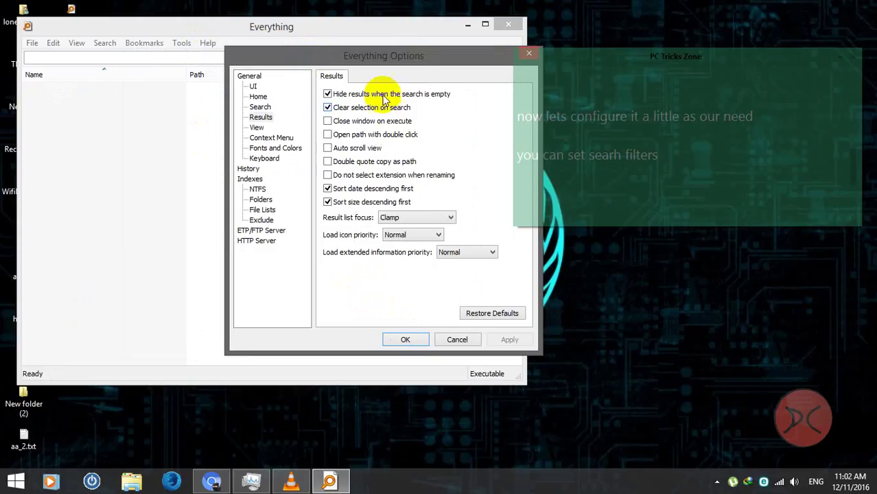
{"action": "left_click", "coordinate": [408, 136]}
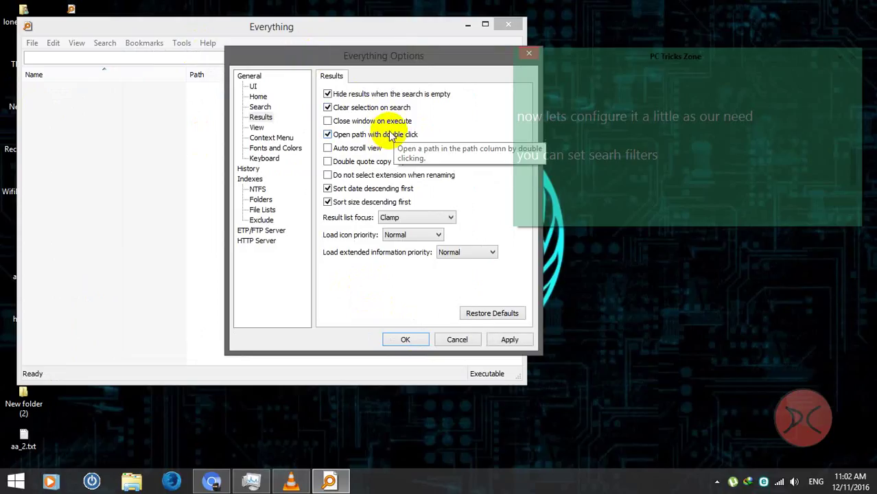
{"action": "left_click", "coordinate": [507, 339]}
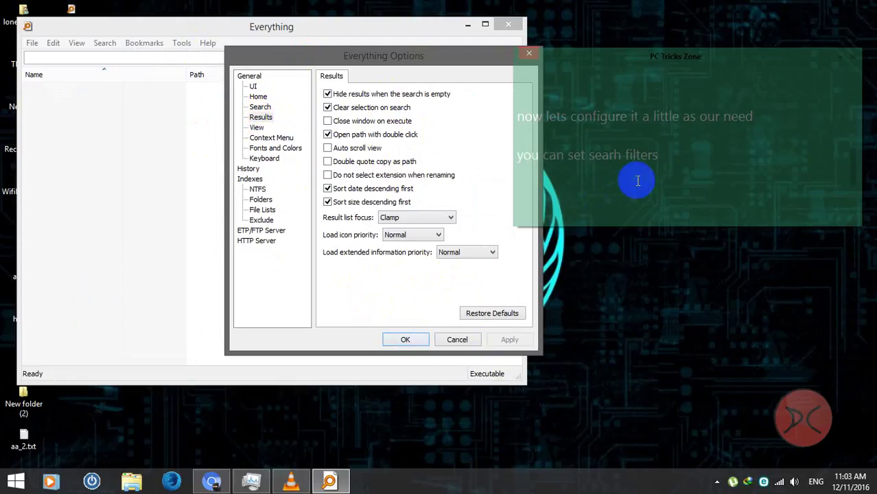
Add "you can even exclude files/folders that you dont want be visible on search" to the note below the search filters line.
{"action": "left_click", "coordinate": [585, 192]}
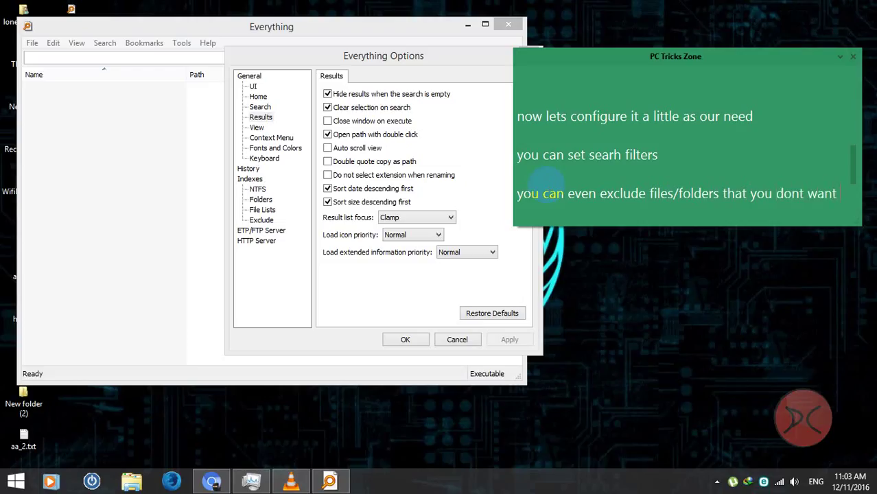
{"action": "type", "text": "be visible on search"}
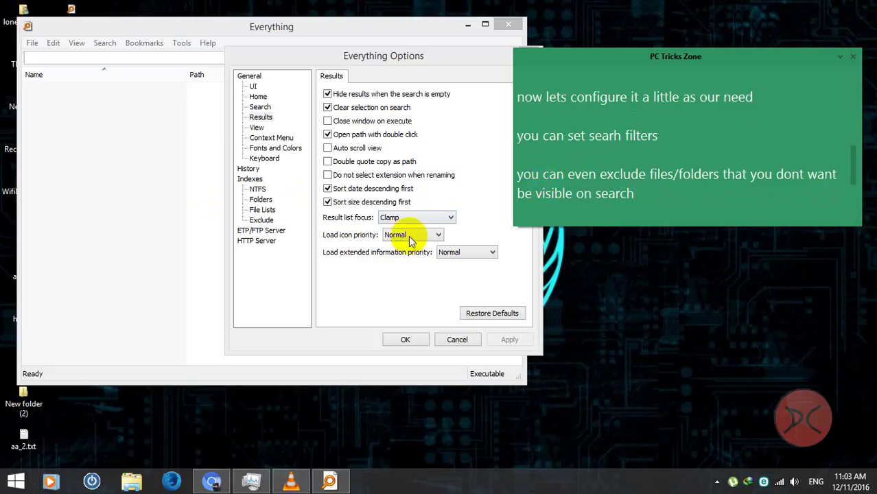
Highlight the note's sentence about excluding files/folders, then show the Exclude options beside the note.
{"action": "left_click_drag", "start_coordinate": [634, 194], "coordinate": [517, 174]}
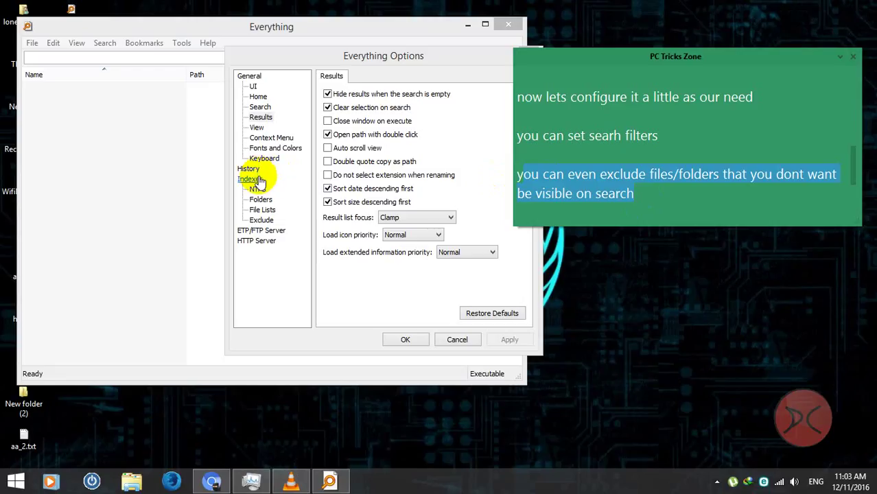
{"action": "left_click", "coordinate": [263, 221]}
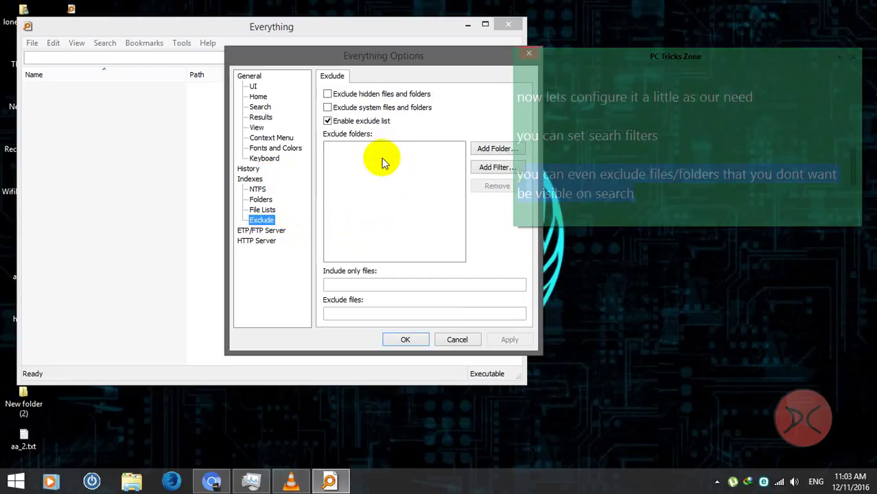
{"action": "left_click_drag", "start_coordinate": [385, 65], "coordinate": [299, 70]}
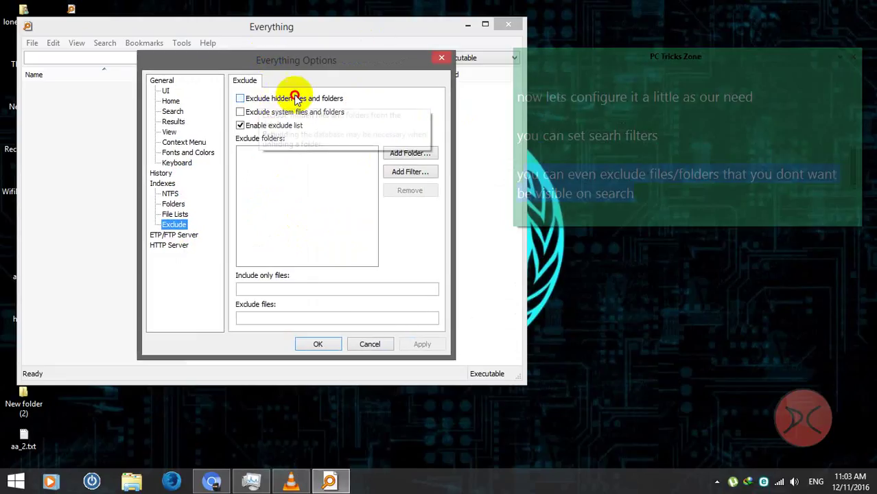
Try the options for excluding hidden and system files and folders, then turn both back off.
{"action": "left_click", "coordinate": [309, 98]}
{"action": "left_click", "coordinate": [313, 98]}
{"action": "left_click", "coordinate": [317, 114]}
{"action": "left_click", "coordinate": [304, 98]}
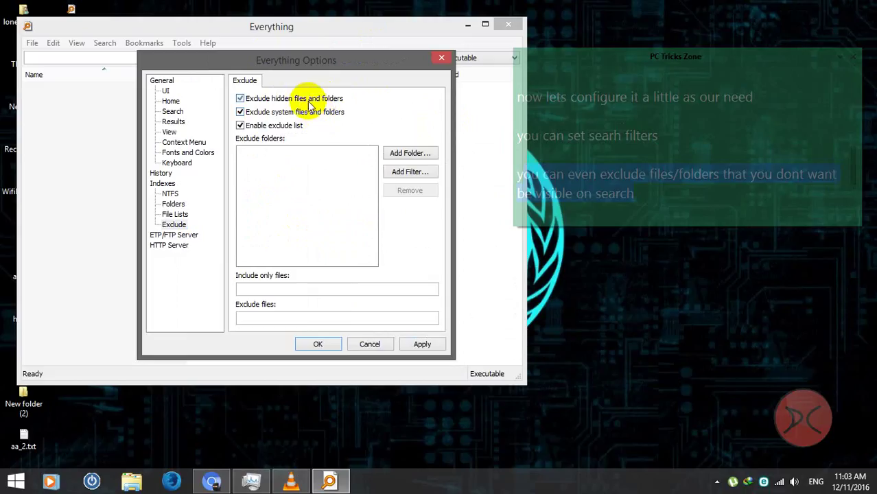
{"action": "left_click", "coordinate": [310, 112]}
{"action": "left_click", "coordinate": [303, 98]}
Add the desktop folder heheh to the excluded folders and save the options.
{"action": "left_click", "coordinate": [395, 157]}
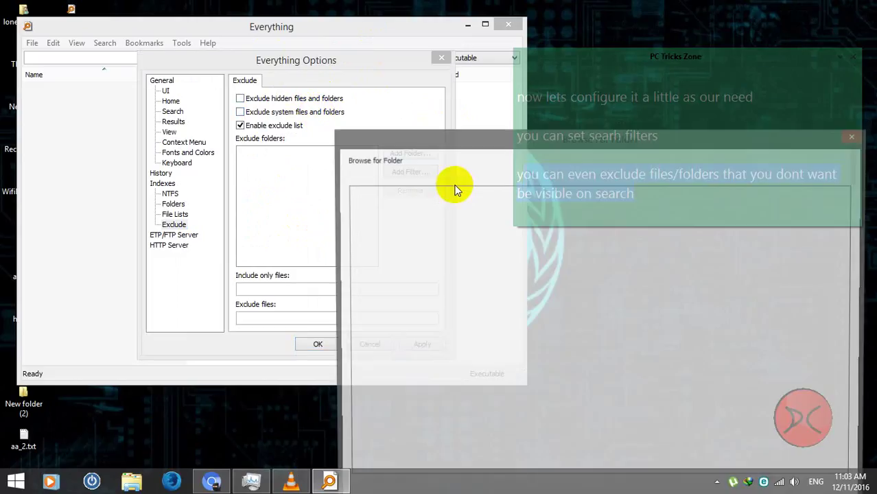
{"action": "left_click_drag", "start_coordinate": [421, 143], "coordinate": [282, 63]}
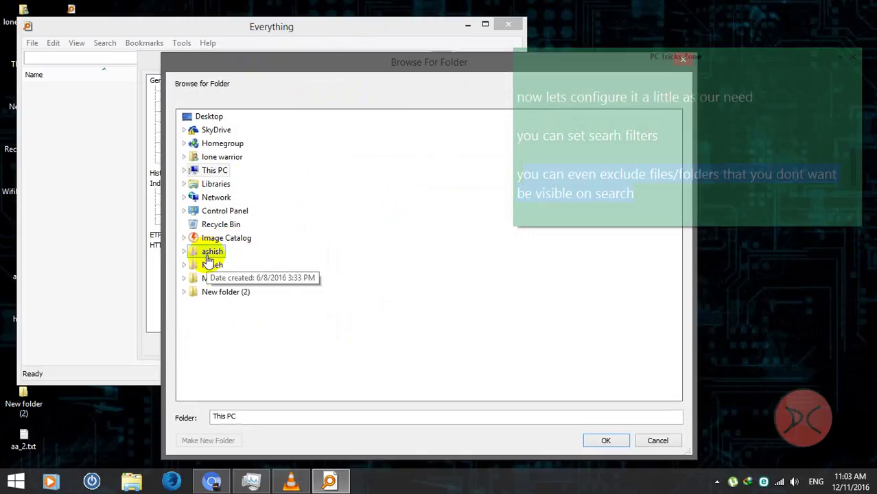
{"action": "left_click", "coordinate": [212, 265]}
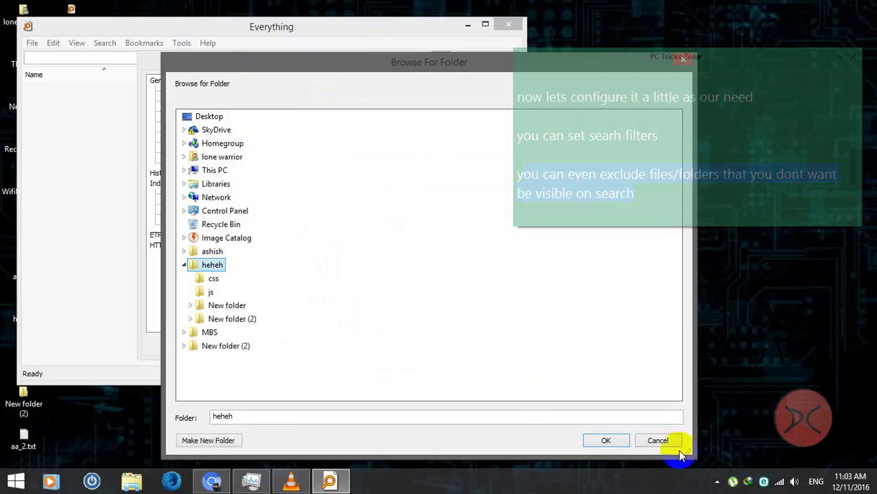
{"action": "left_click", "coordinate": [606, 441]}
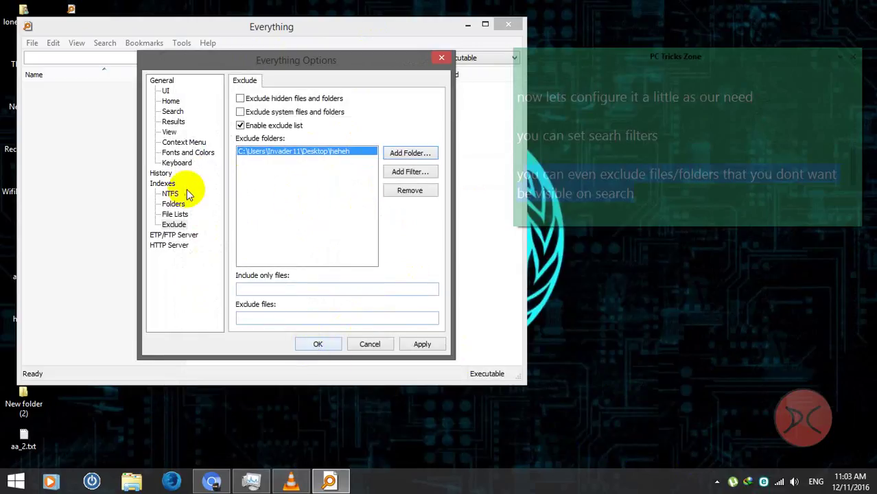
{"action": "left_click", "coordinate": [318, 344]}
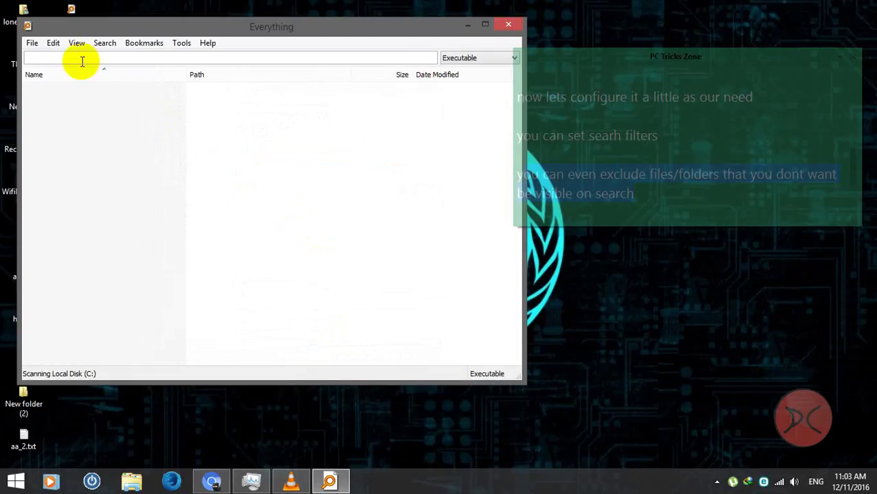
Set the search filter to Everything and search for "vmware".
{"action": "left_click", "coordinate": [467, 58]}
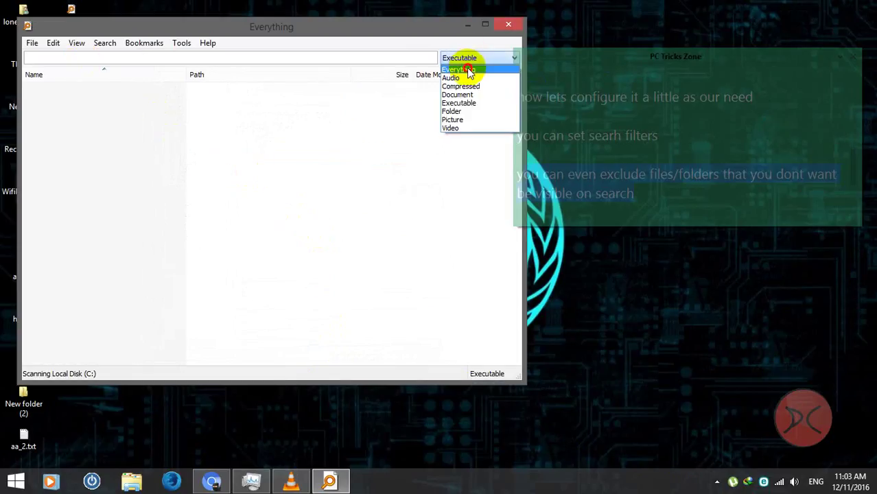
{"action": "left_click", "coordinate": [466, 67]}
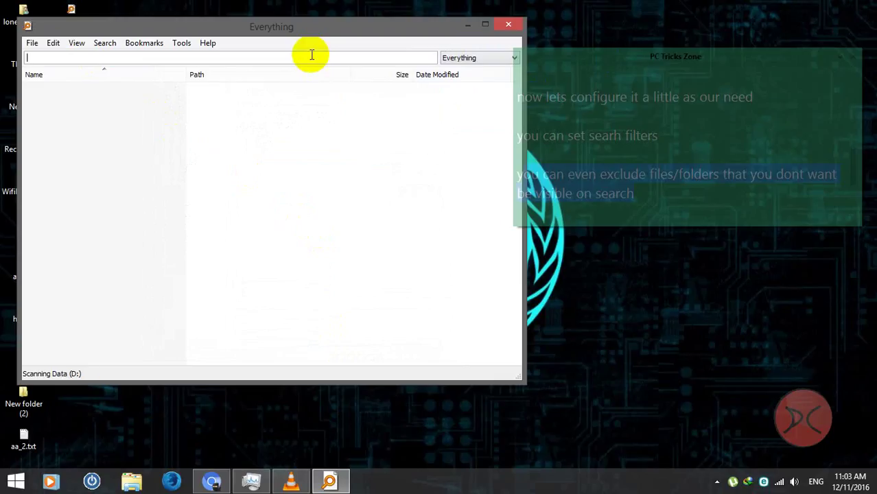
{"action": "left_click", "coordinate": [312, 55]}
{"action": "type", "text": "vmware"}
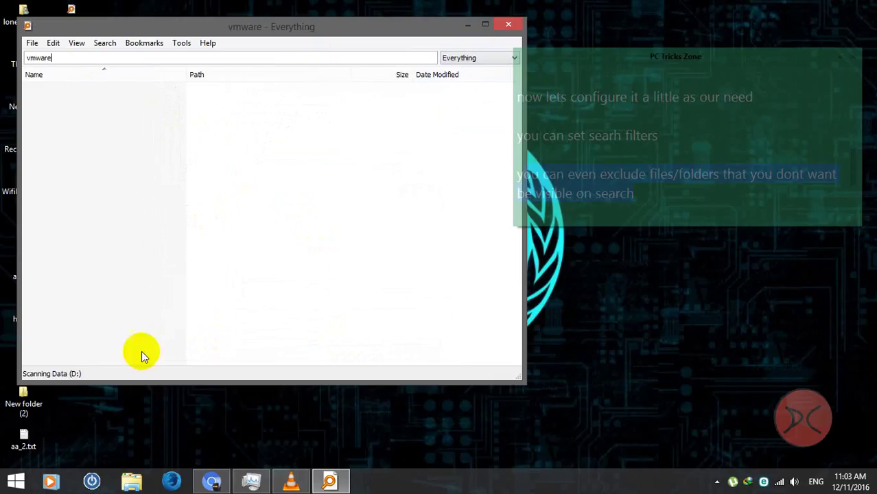
Add "i just change some settigs that affected the index db" and "so it rebuild the db" to the note below the exclusion sentence.
{"action": "left_click", "coordinate": [599, 207]}
{"action": "left_click", "coordinate": [655, 196]}
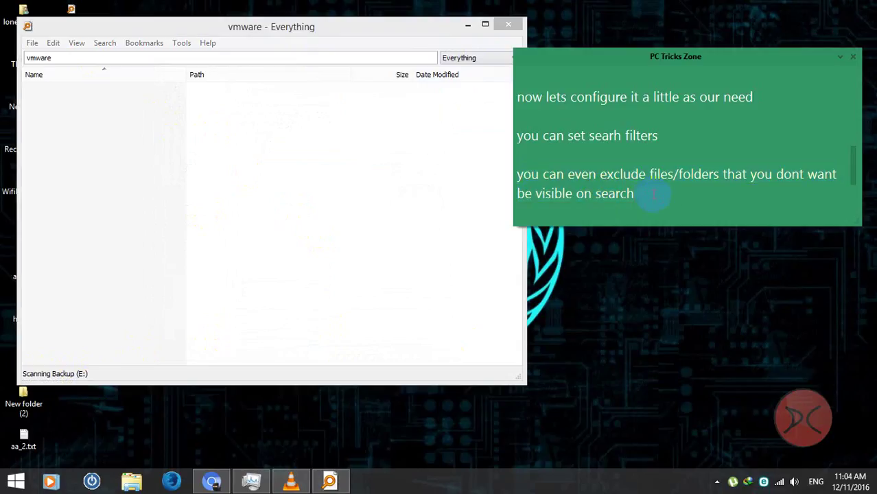
{"action": "key", "text": "Return"}
{"action": "key", "text": "Return"}
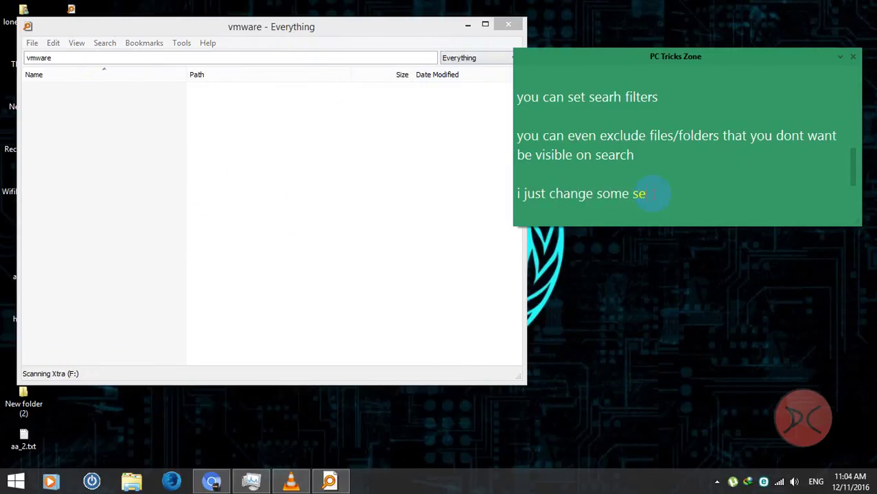
{"action": "key", "text": "BackSpace"}
{"action": "type", "text": "s that affected the index db"}
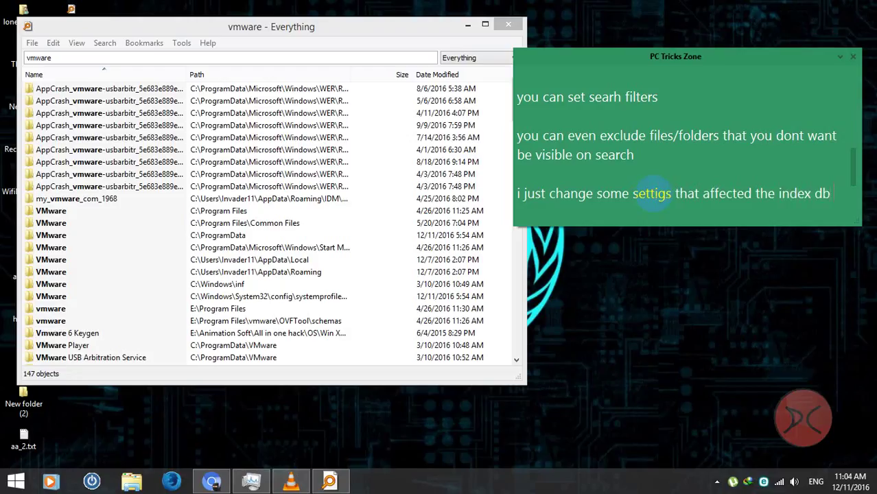
{"action": "key", "text": "Return"}
{"action": "key", "text": "Return"}
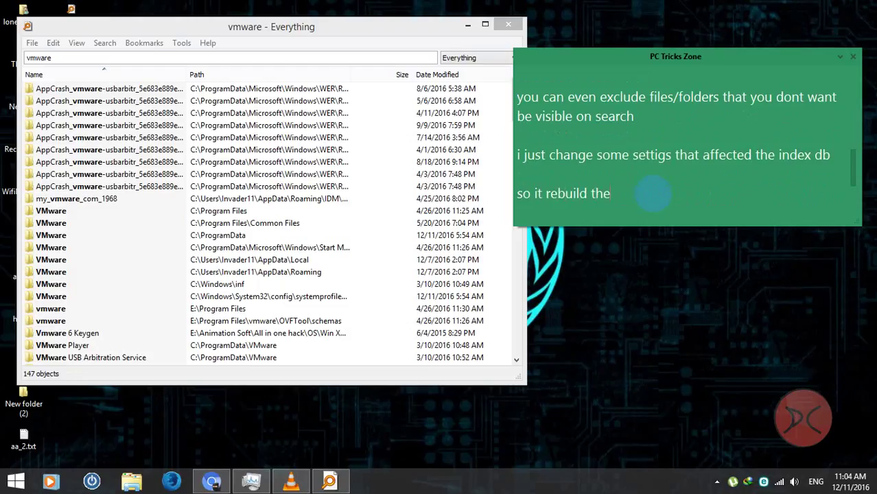
{"action": "key", "text": "Return"}
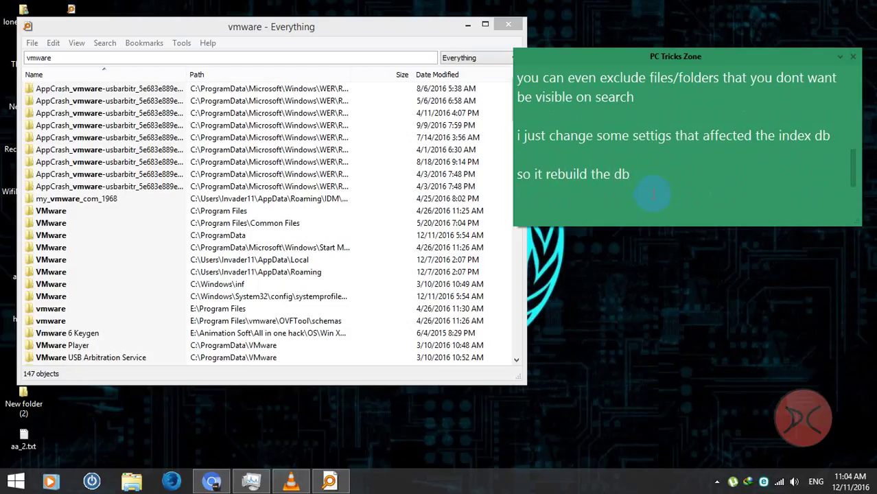
Filter the vmware search results to Compressed files.
{"action": "left_click", "coordinate": [127, 186]}
{"action": "left_click", "coordinate": [63, 58]}
{"action": "left_click", "coordinate": [479, 59]}
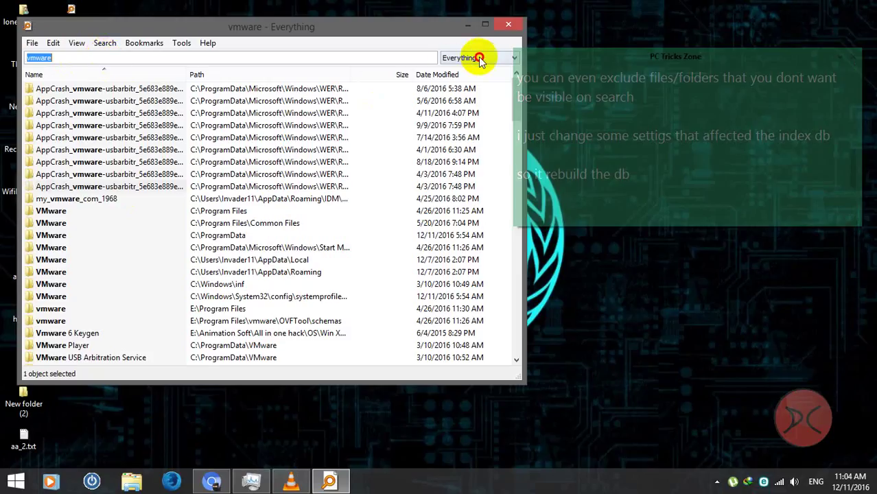
{"action": "left_click", "coordinate": [480, 86]}
Open the VMware-workstation-full-10.0.5 archive from the results to view its contents, and close it again.
{"action": "left_click", "coordinate": [131, 102]}
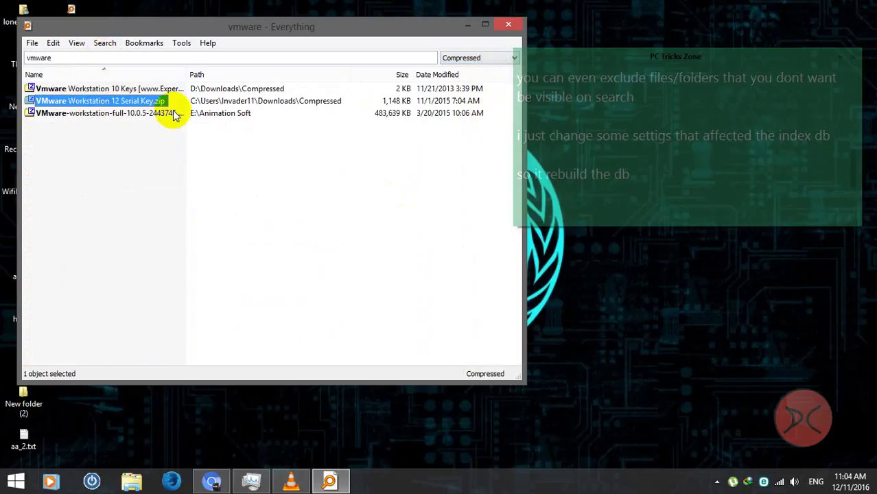
{"action": "left_click", "coordinate": [175, 114]}
{"action": "left_click_drag", "start_coordinate": [141, 116], "coordinate": [357, 167]}
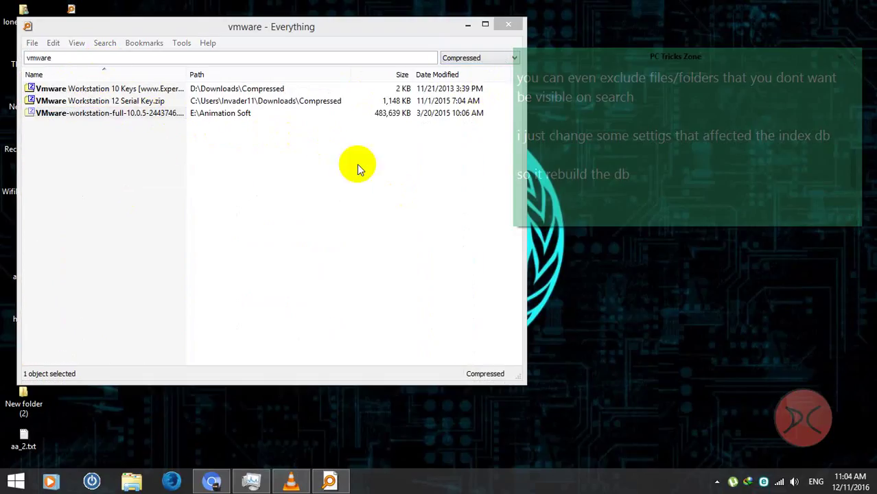
{"action": "left_click", "coordinate": [424, 94]}
{"action": "left_click", "coordinate": [424, 96]}
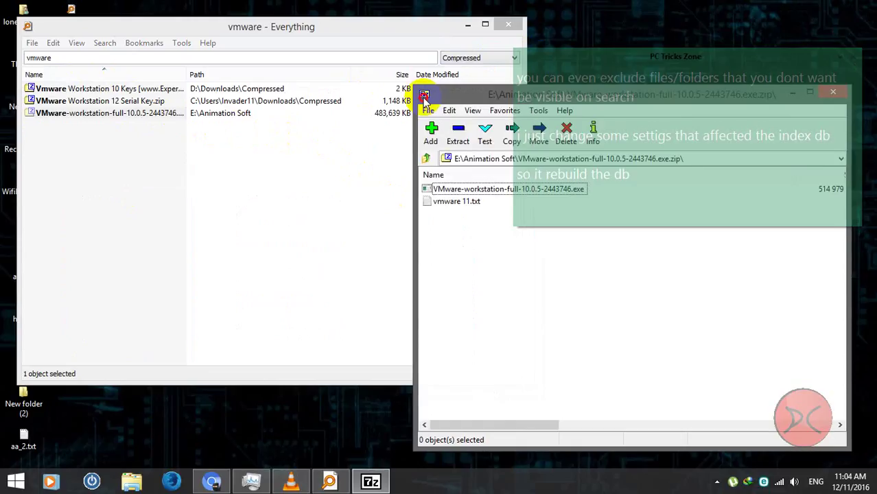
{"action": "double_click", "coordinate": [424, 96]}
Filter the vmware results to Executable, select all the listed files, and close the search window.
{"action": "left_click", "coordinate": [465, 58]}
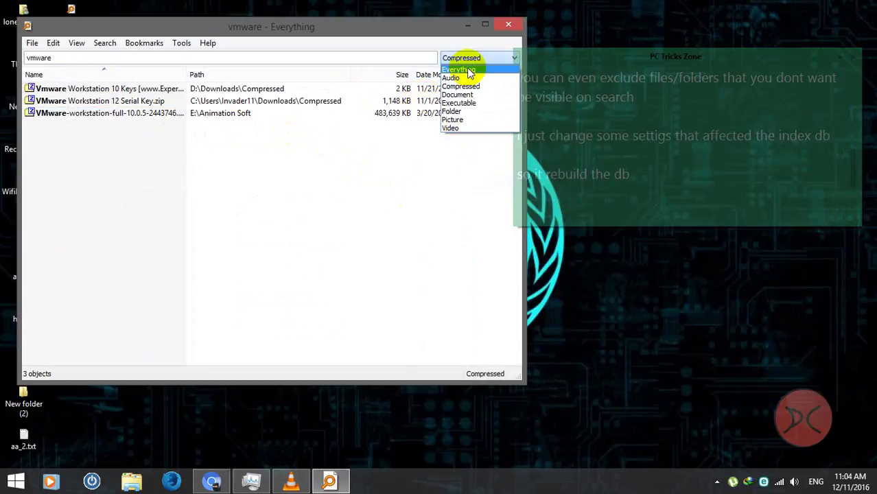
{"action": "left_click", "coordinate": [478, 104]}
{"action": "left_click_drag", "start_coordinate": [64, 287], "coordinate": [235, 133]}
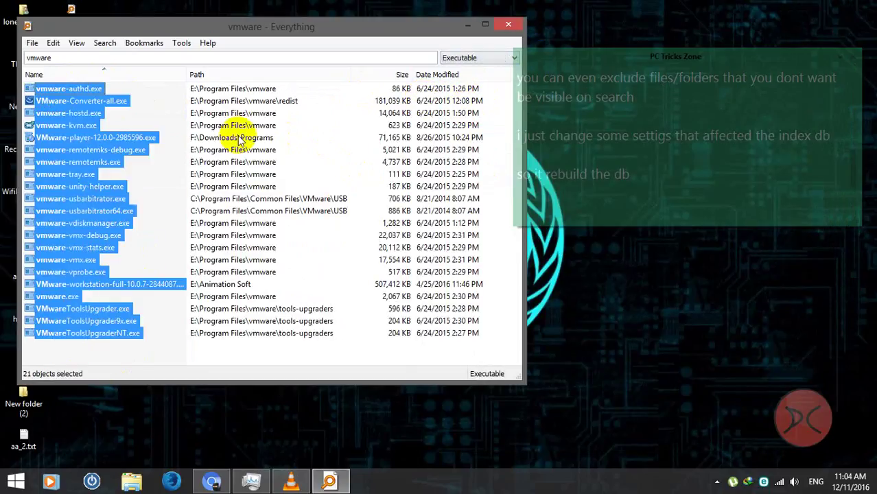
{"action": "left_click", "coordinate": [507, 24]}
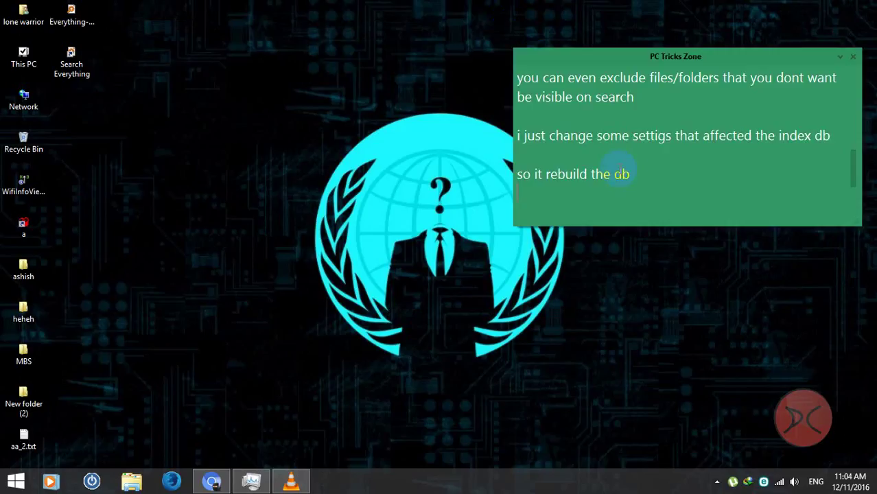
Highlight the note's closing lines "thats it", "thanks for watching" and "Please like. share and subscribe", moving the note to the middle of the desktop.
{"action": "scroll", "coordinate": [624, 169], "scroll_direction": "down", "scroll_amount": 5}
{"action": "left_click_drag", "start_coordinate": [627, 170], "coordinate": [528, 134]}
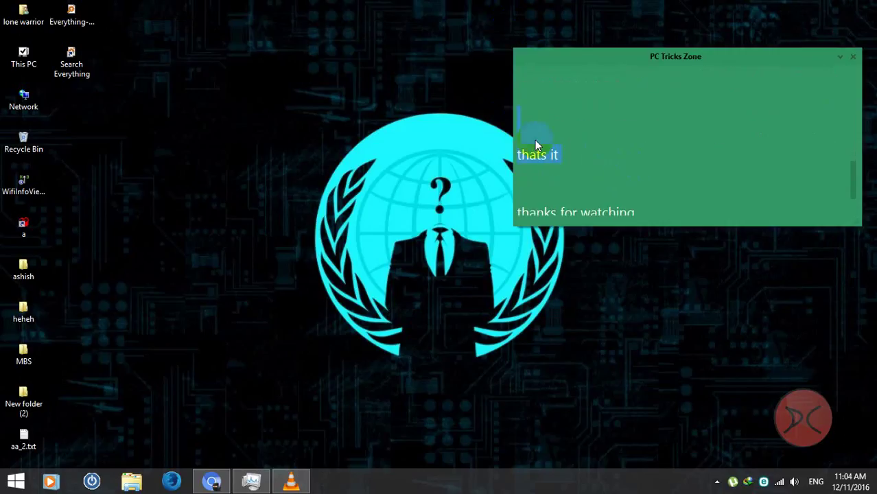
{"action": "scroll", "coordinate": [637, 177], "scroll_direction": "down", "scroll_amount": 1}
{"action": "left_click_drag", "start_coordinate": [671, 160], "coordinate": [514, 134]}
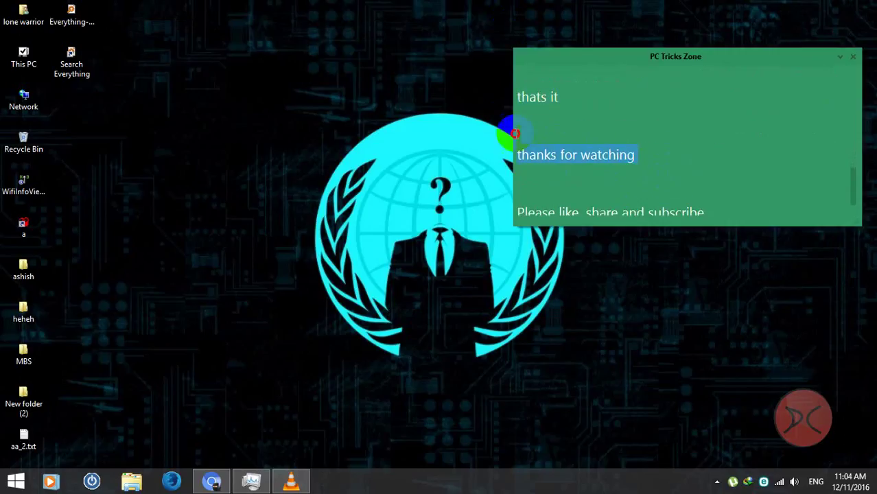
{"action": "scroll", "coordinate": [695, 158], "scroll_direction": "down", "scroll_amount": 1}
{"action": "left_click_drag", "start_coordinate": [679, 57], "coordinate": [415, 56]}
{"action": "left_click_drag", "start_coordinate": [484, 113], "coordinate": [236, 185]}
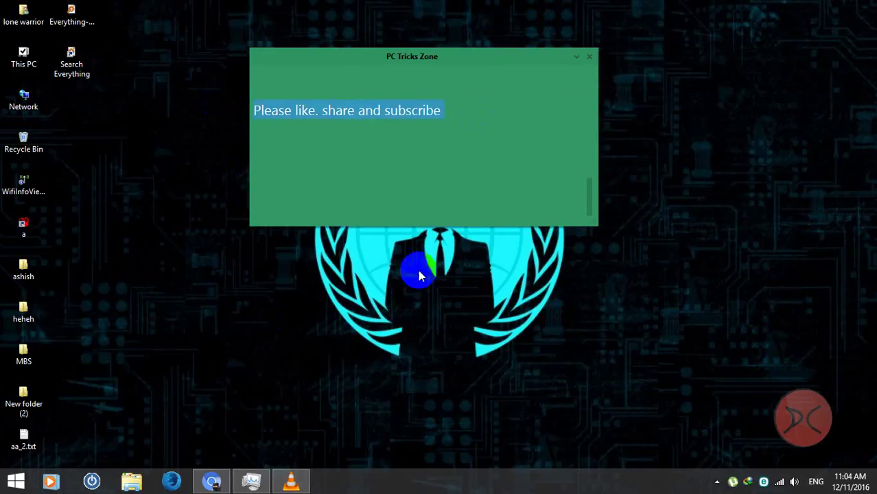